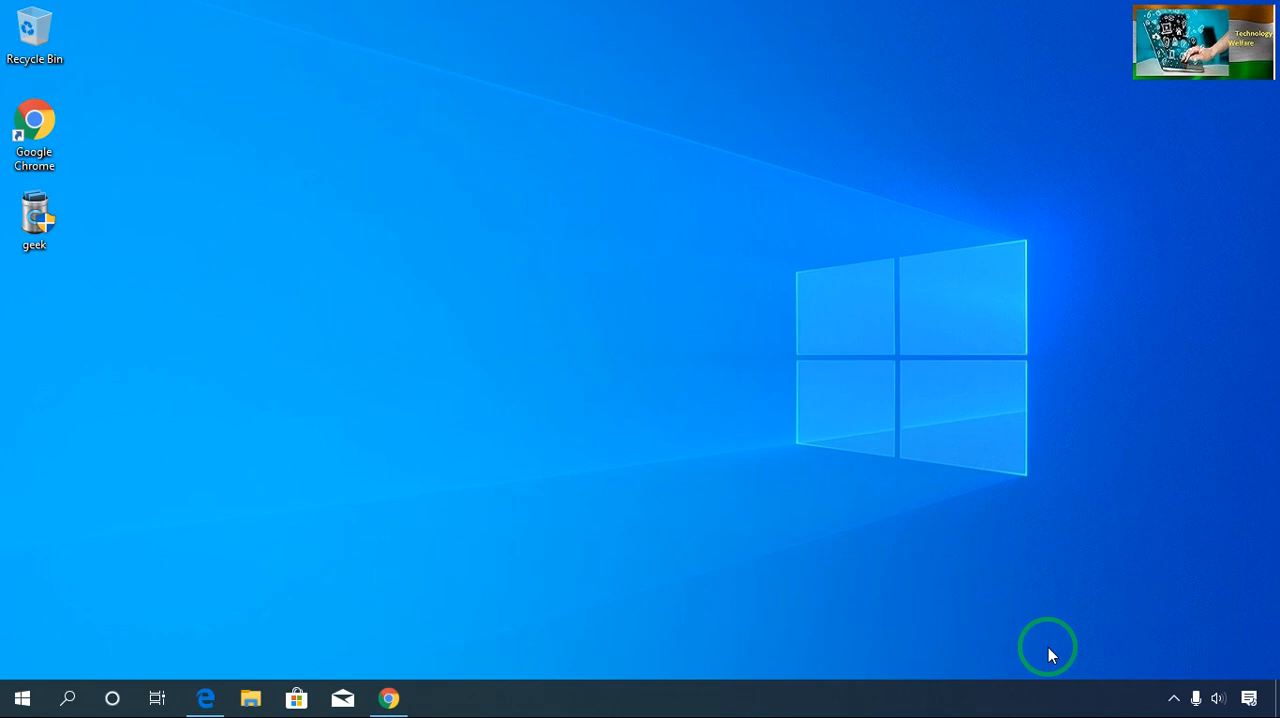
- Open the user's temporary files folder by running %temp%
key("super+r")
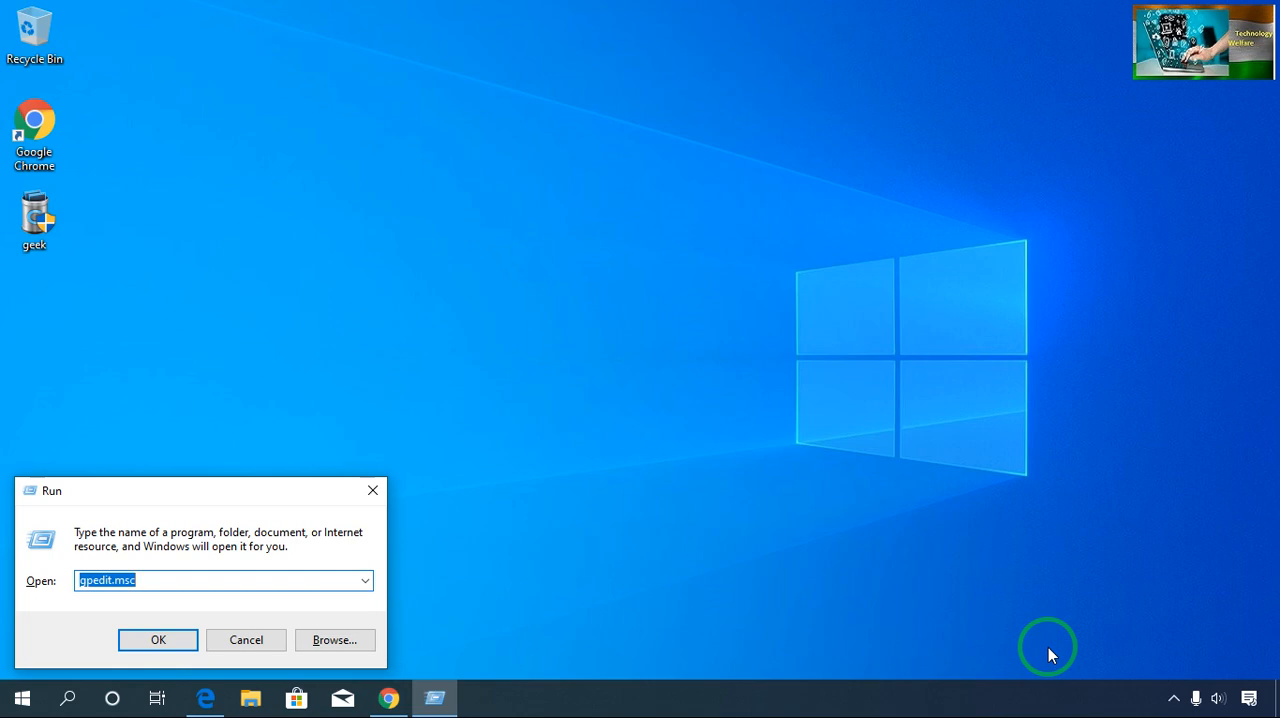
key("BackSpace")
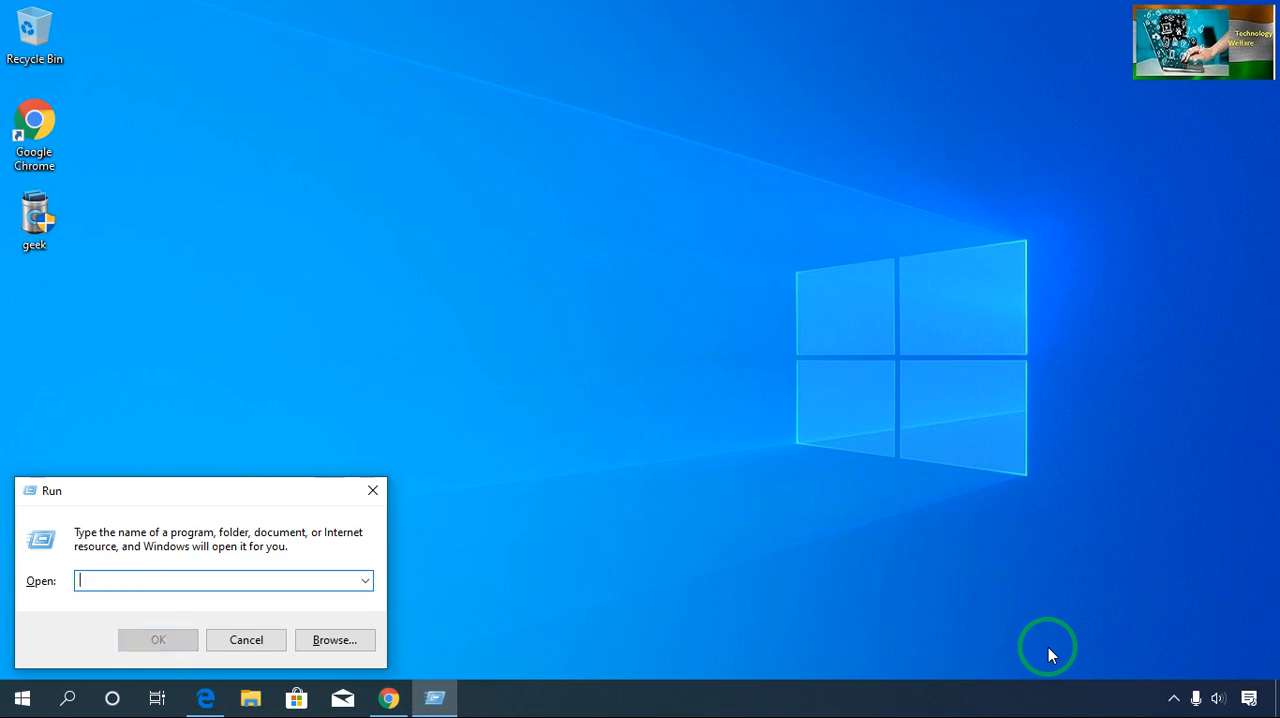
type("%")
key("Down")
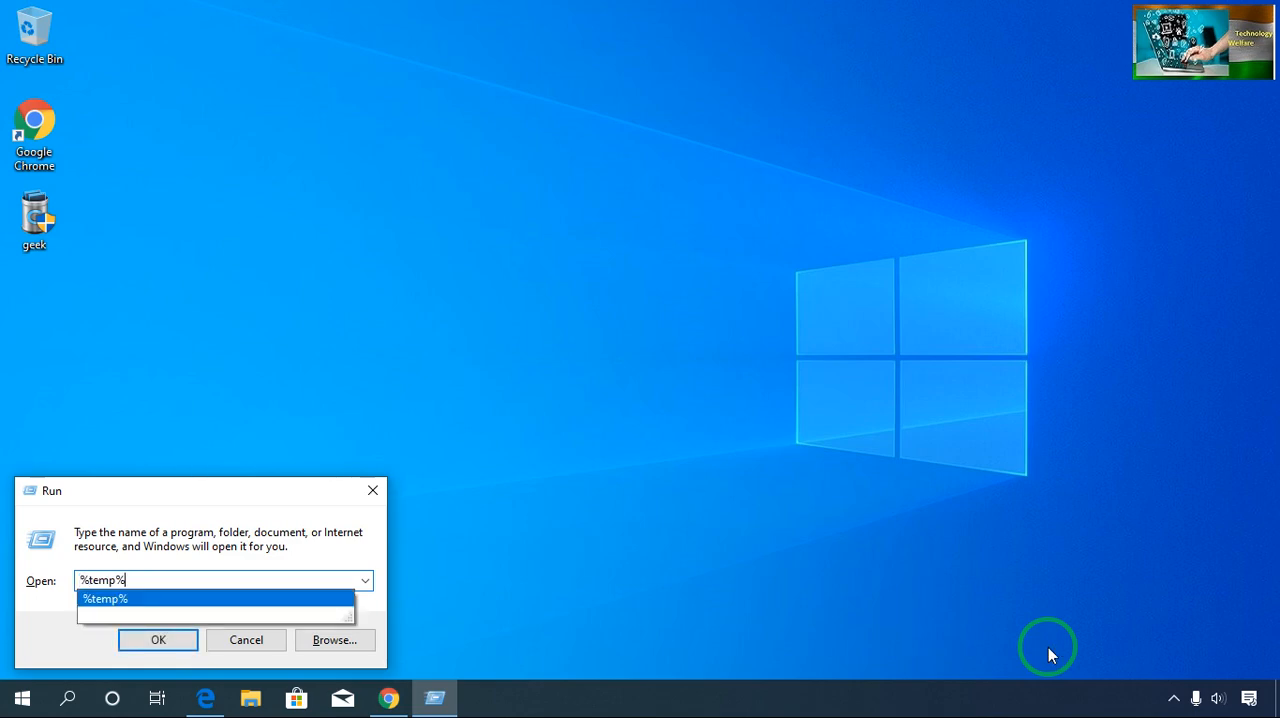
key("Return")
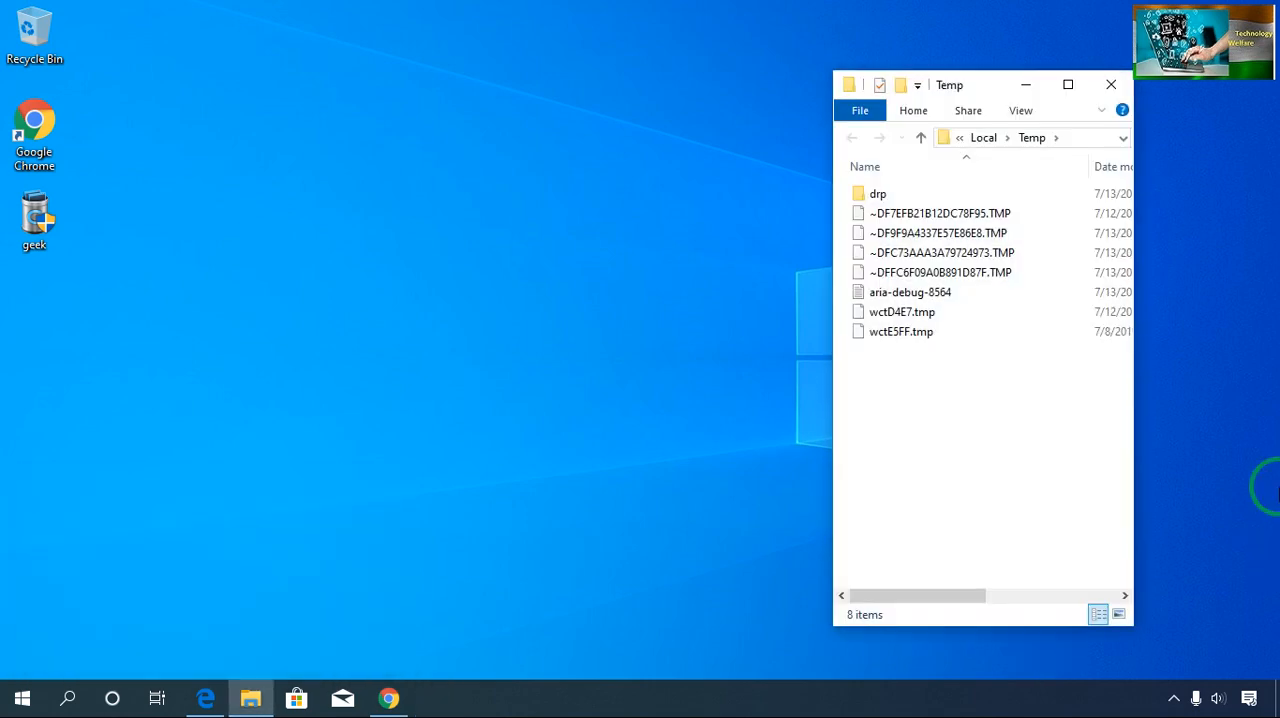
- Delete all items in the user's Temp folder, skipping the files in use, and close the folder
left_click(891, 274)
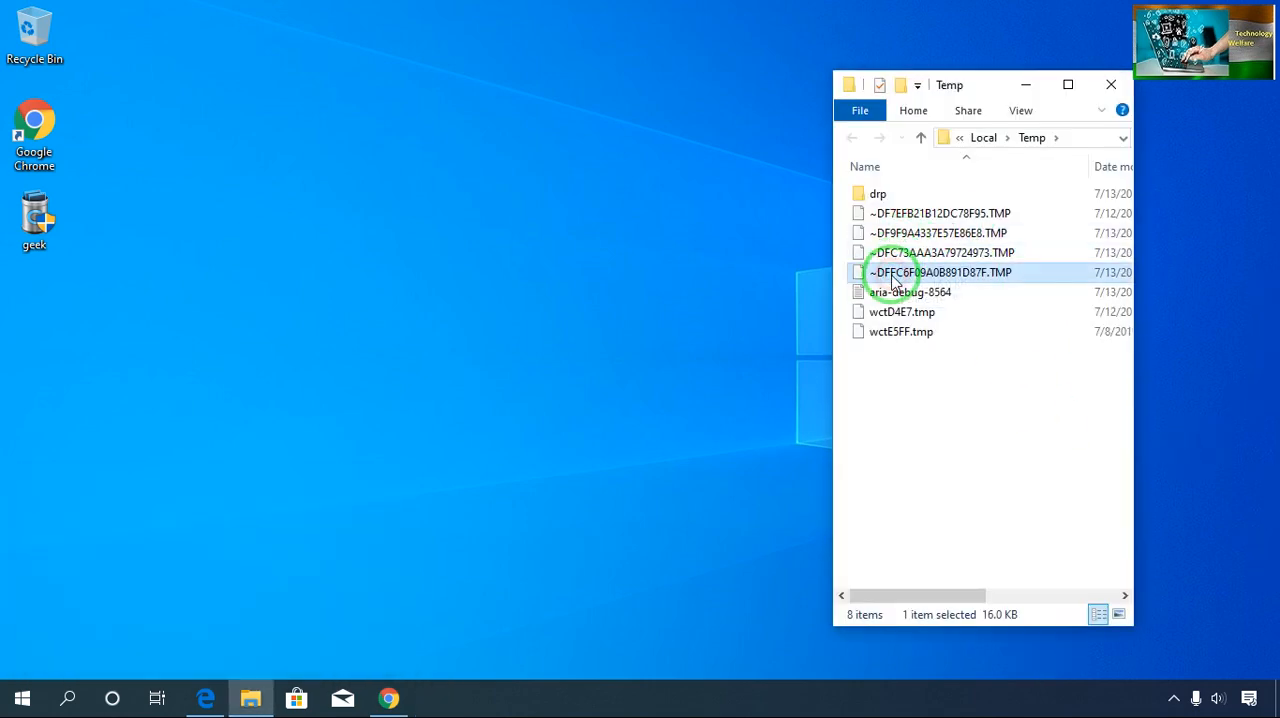
key("ctrl+a")
key("Delete")
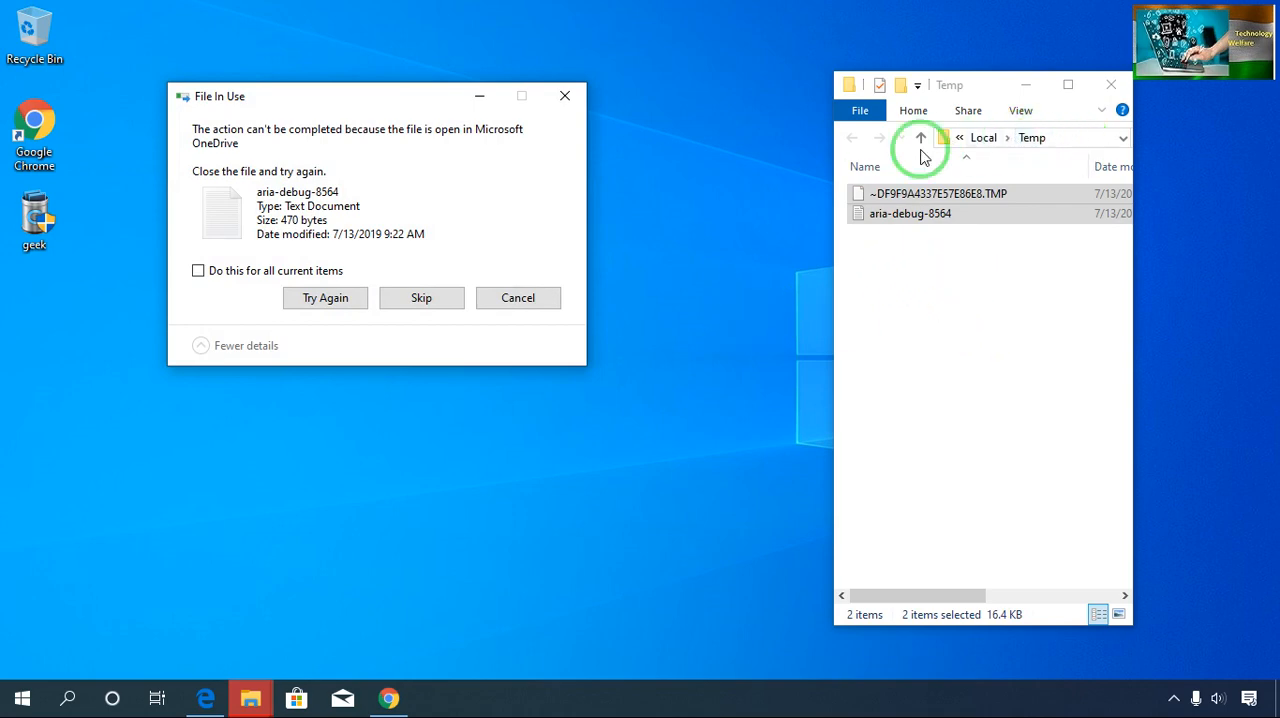
left_click(198, 271)
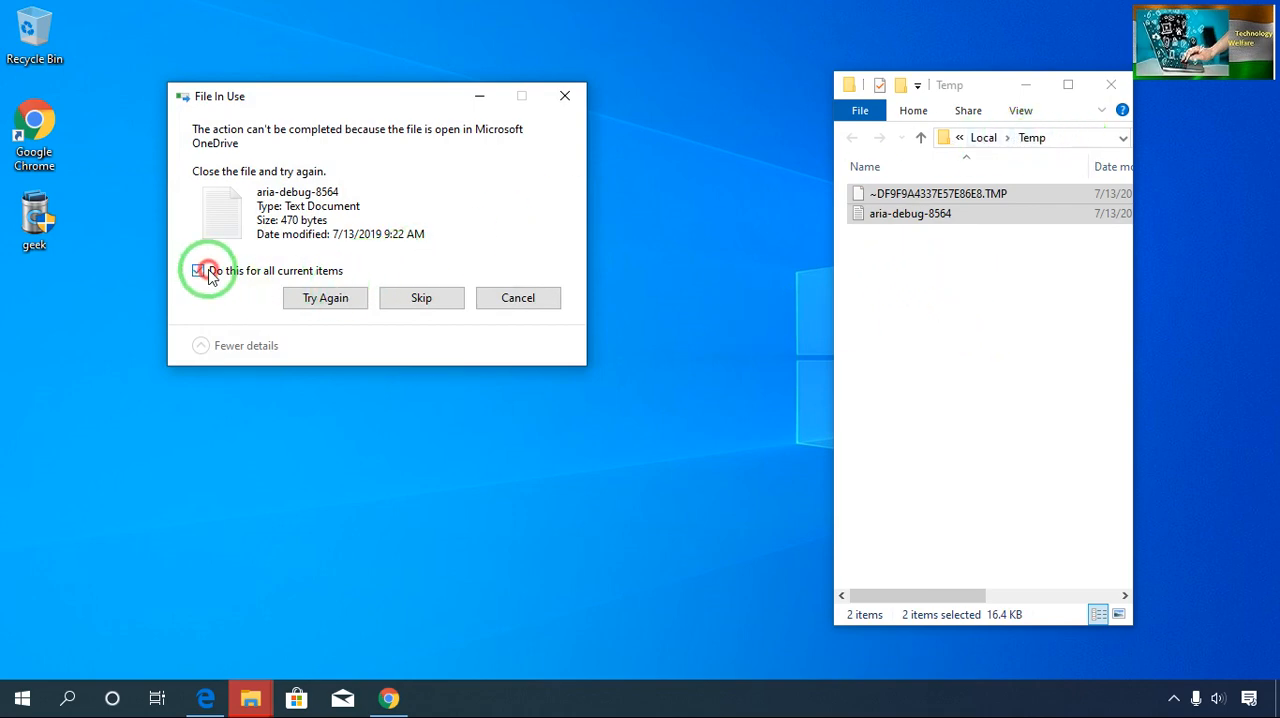
left_click(328, 298)
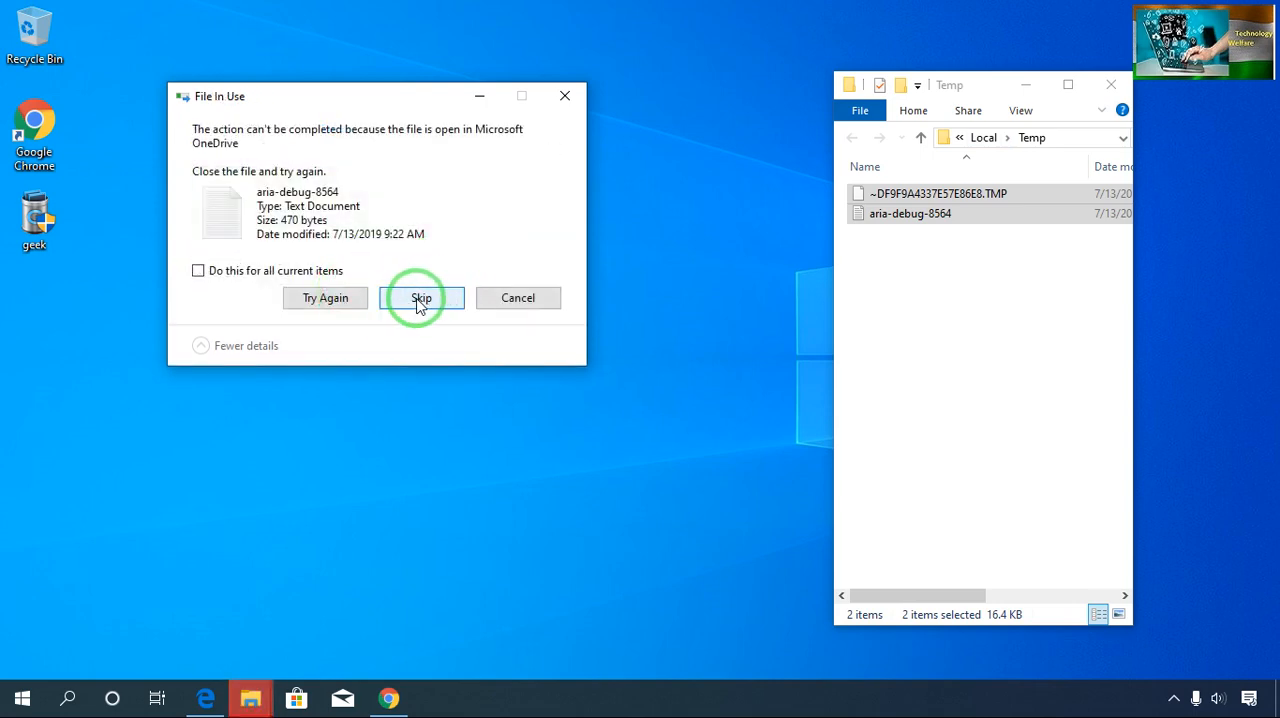
left_click(419, 300)
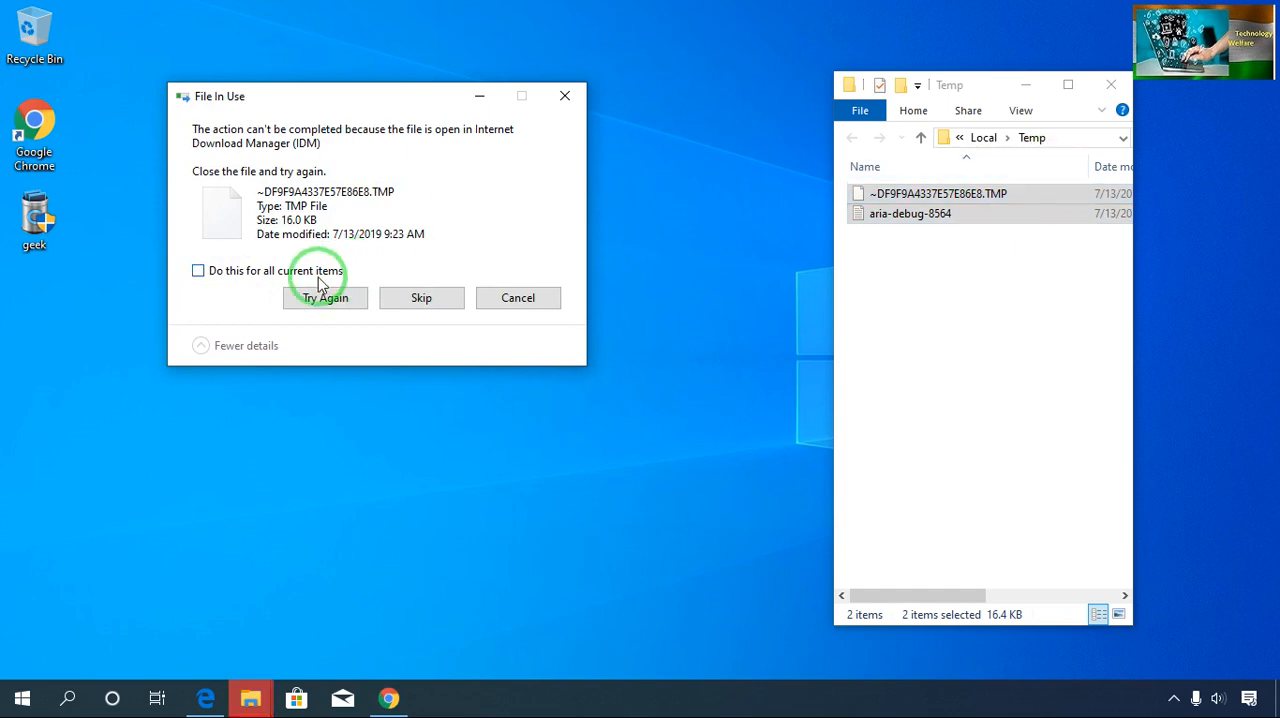
left_click(198, 271)
left_click(414, 300)
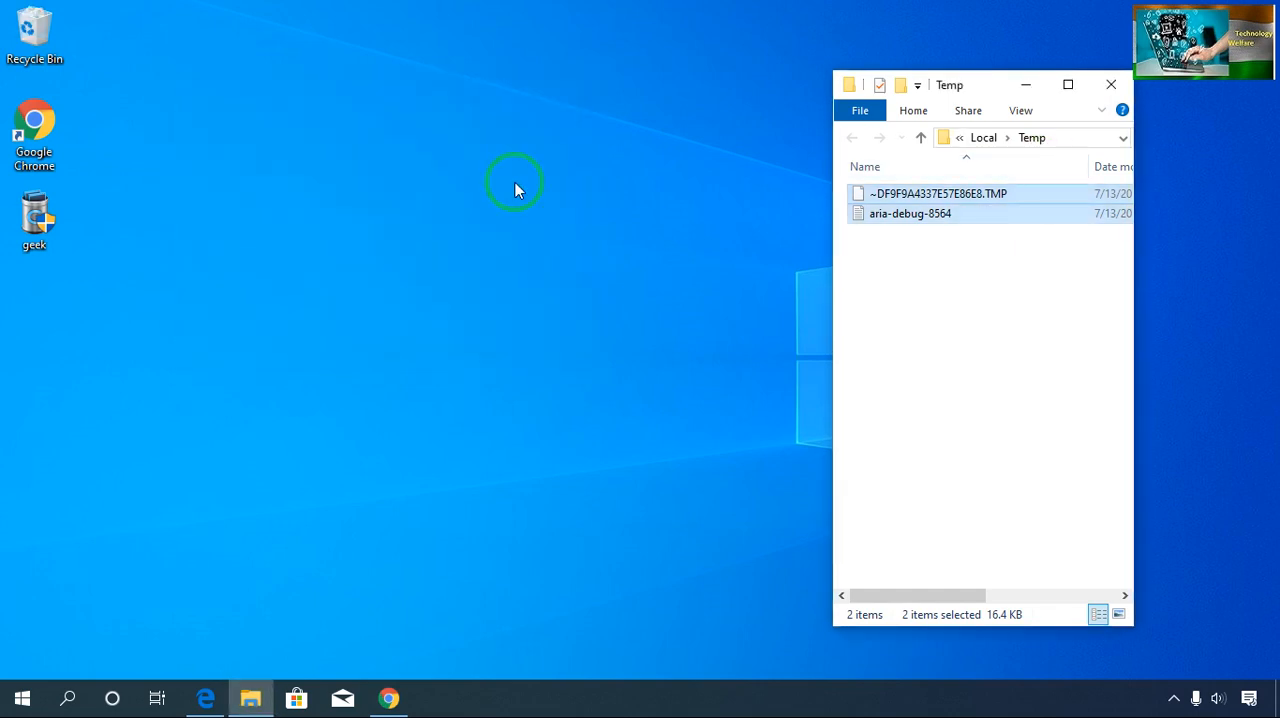
left_click(1108, 86)
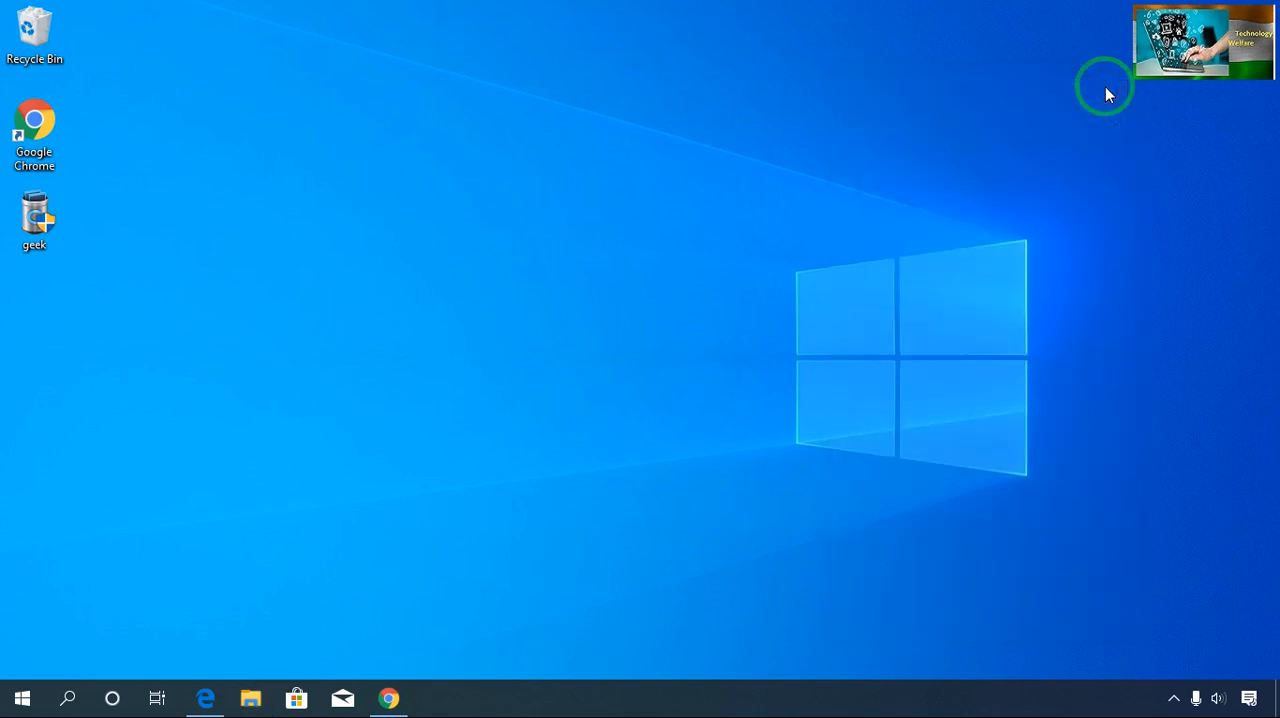
- Open the Windows Temp folder by running temp
key("super+r")
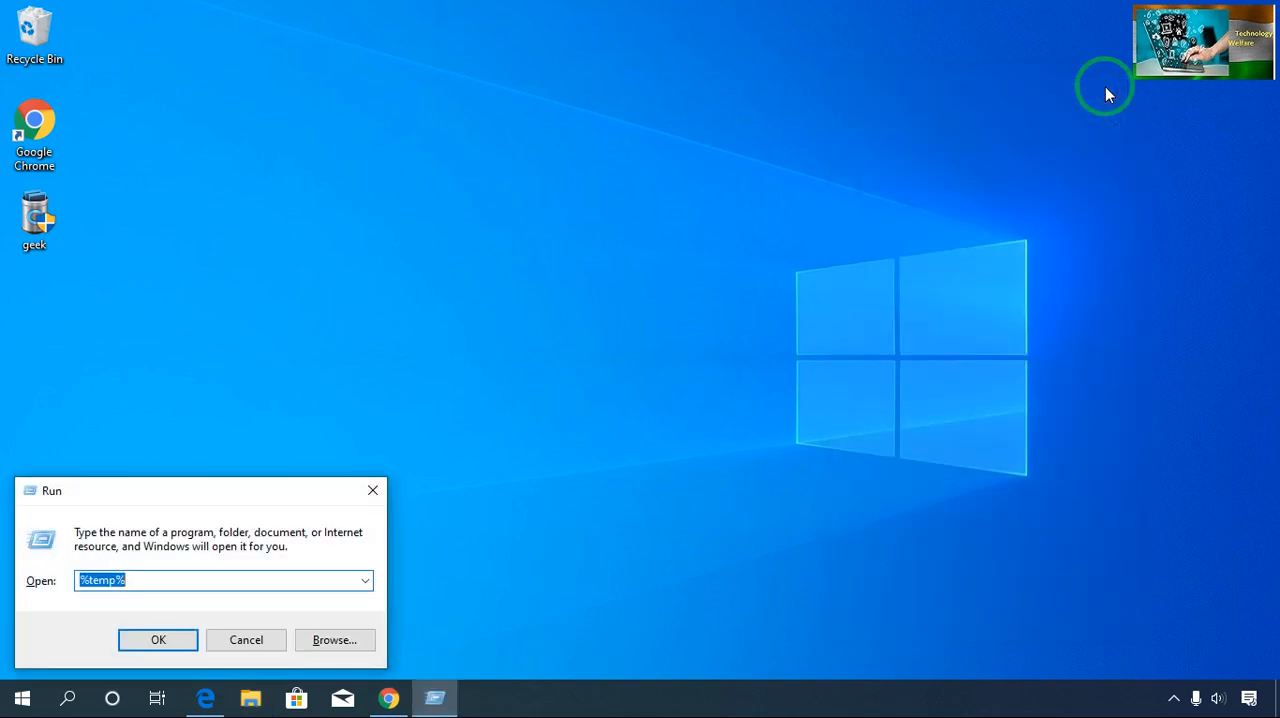
key("BackSpace")
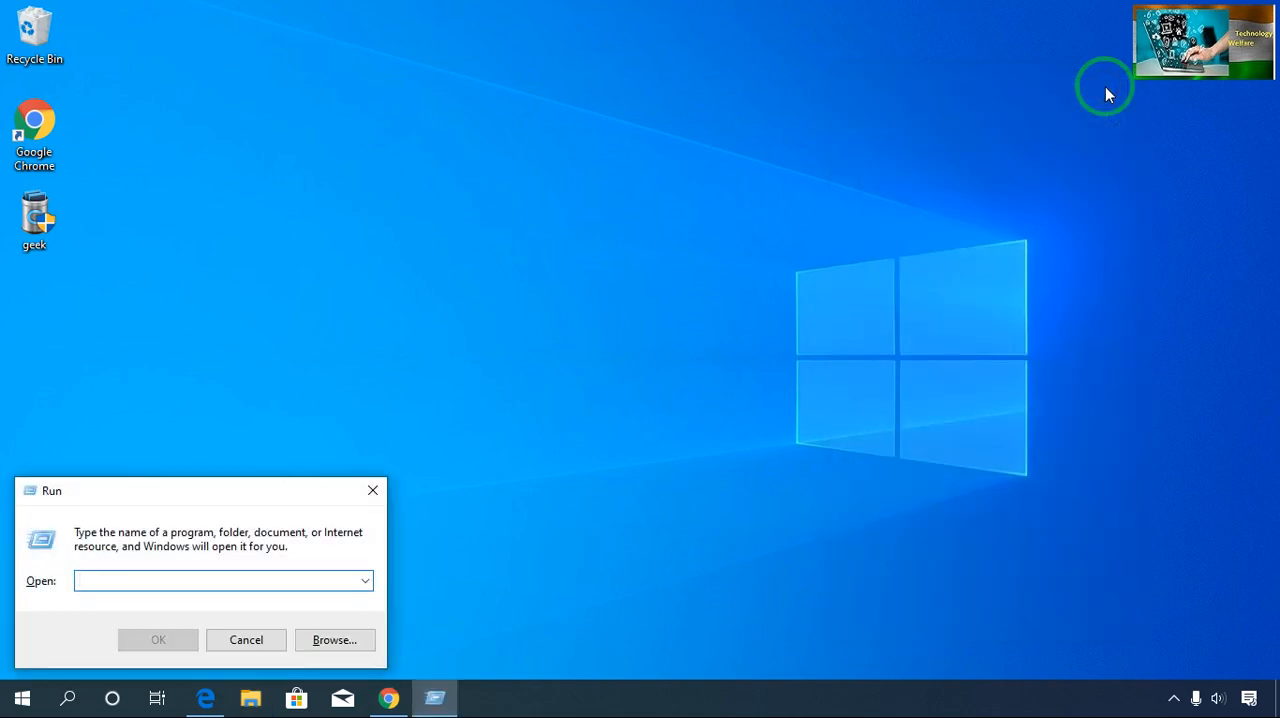
type("temp")
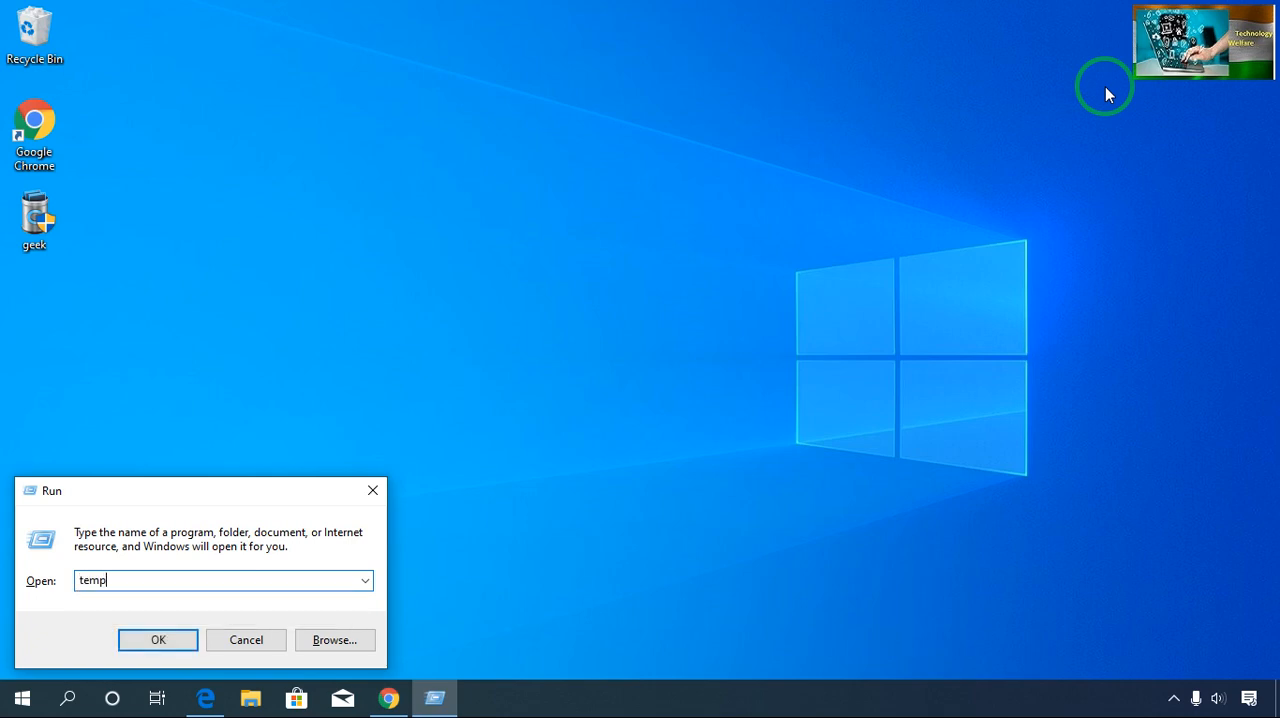
key("Return")
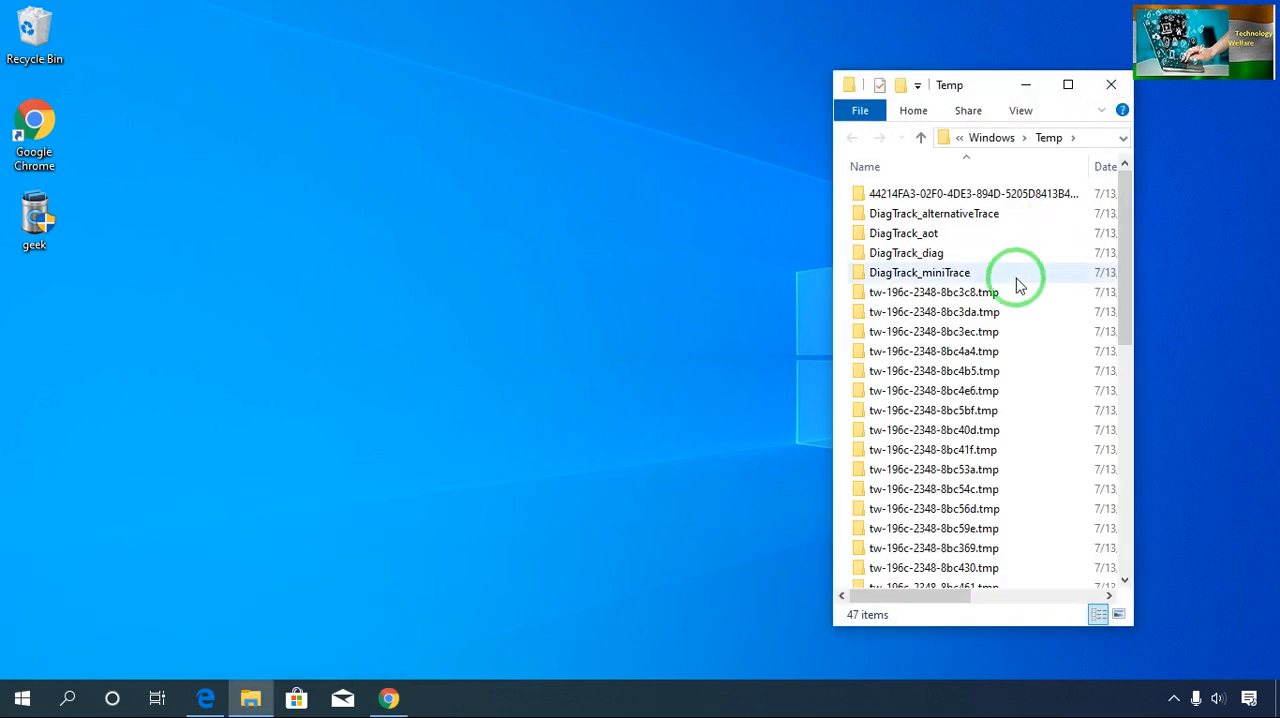
- Delete all items in the Windows Temp folder and close the folder
left_click(985, 332)
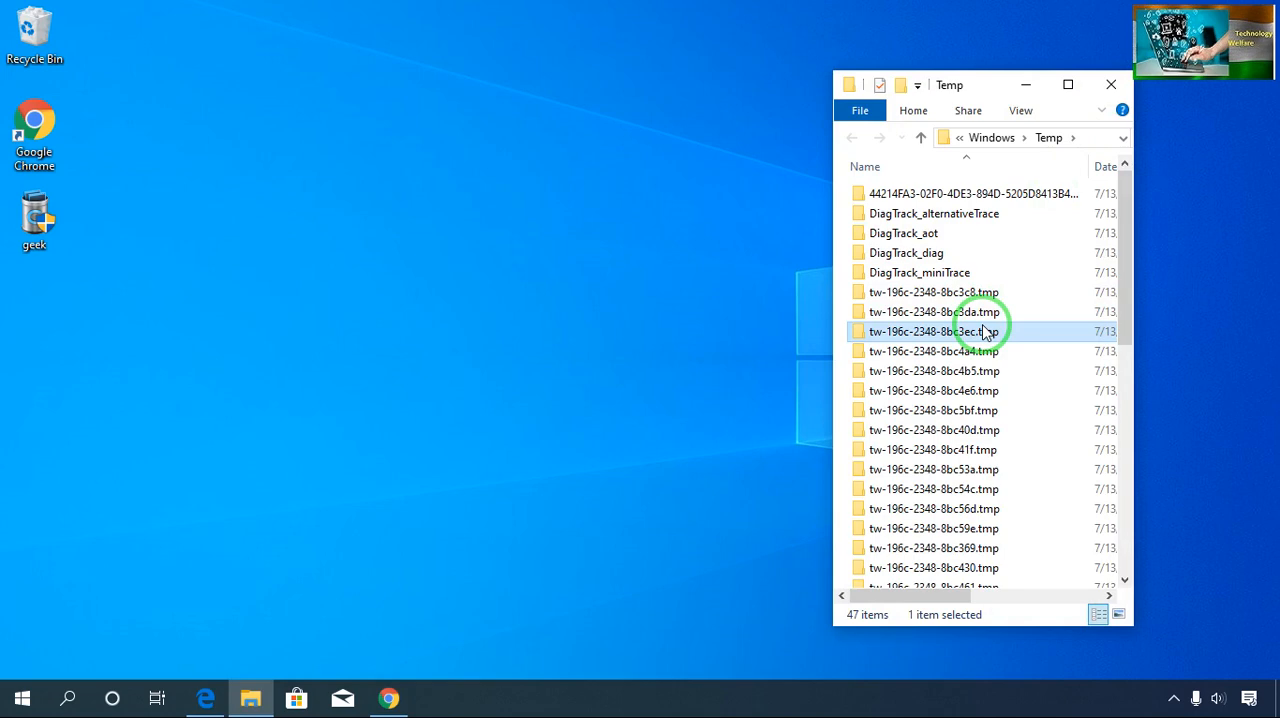
key("ctrl+a")
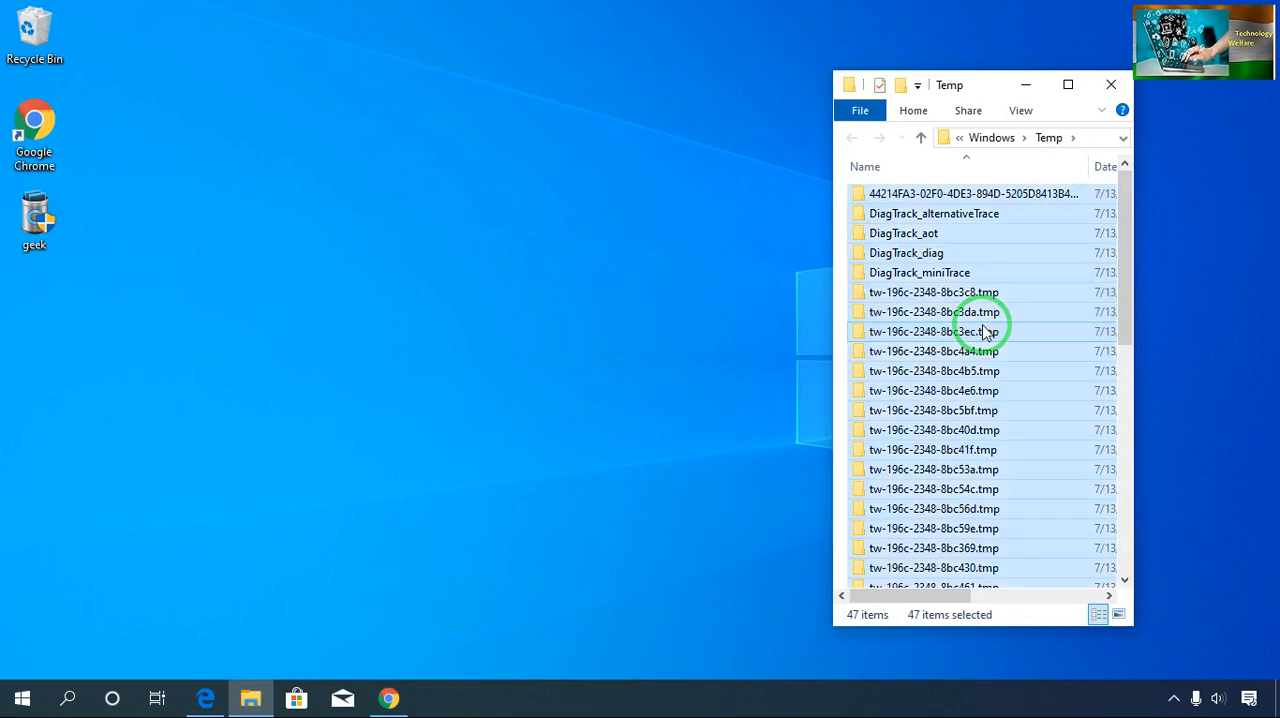
key("Delete")
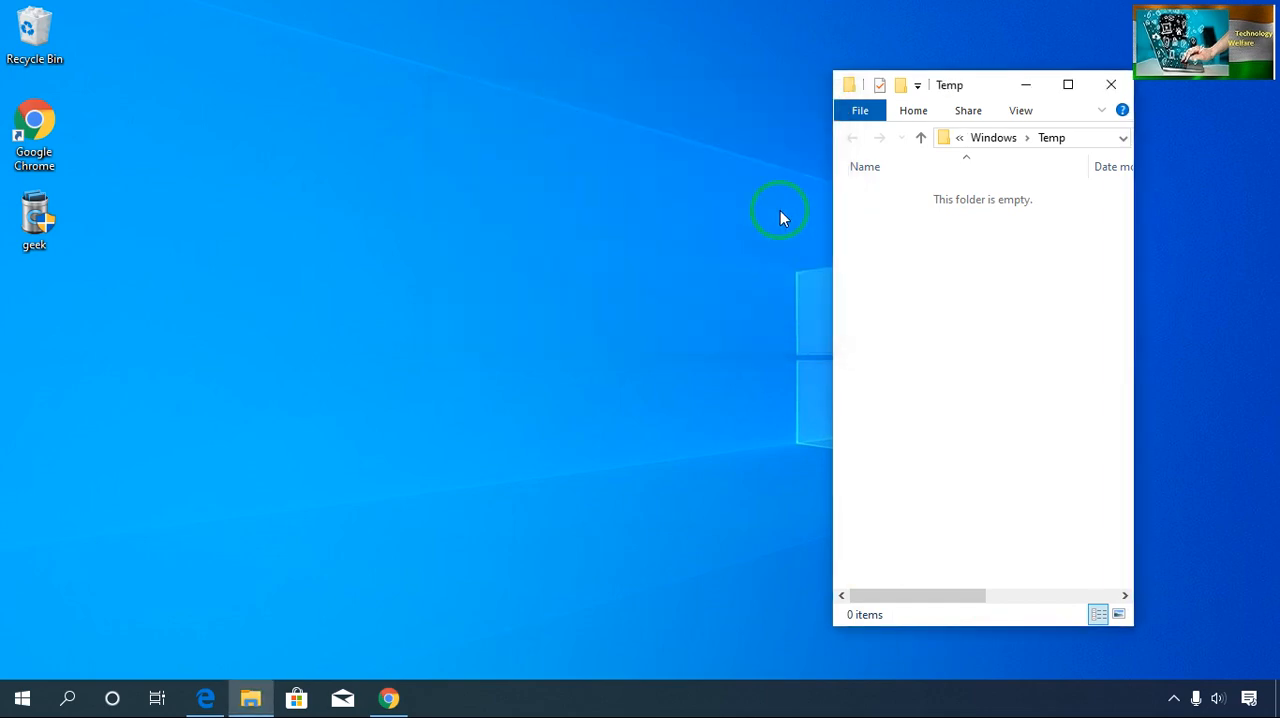
left_click(1110, 86)
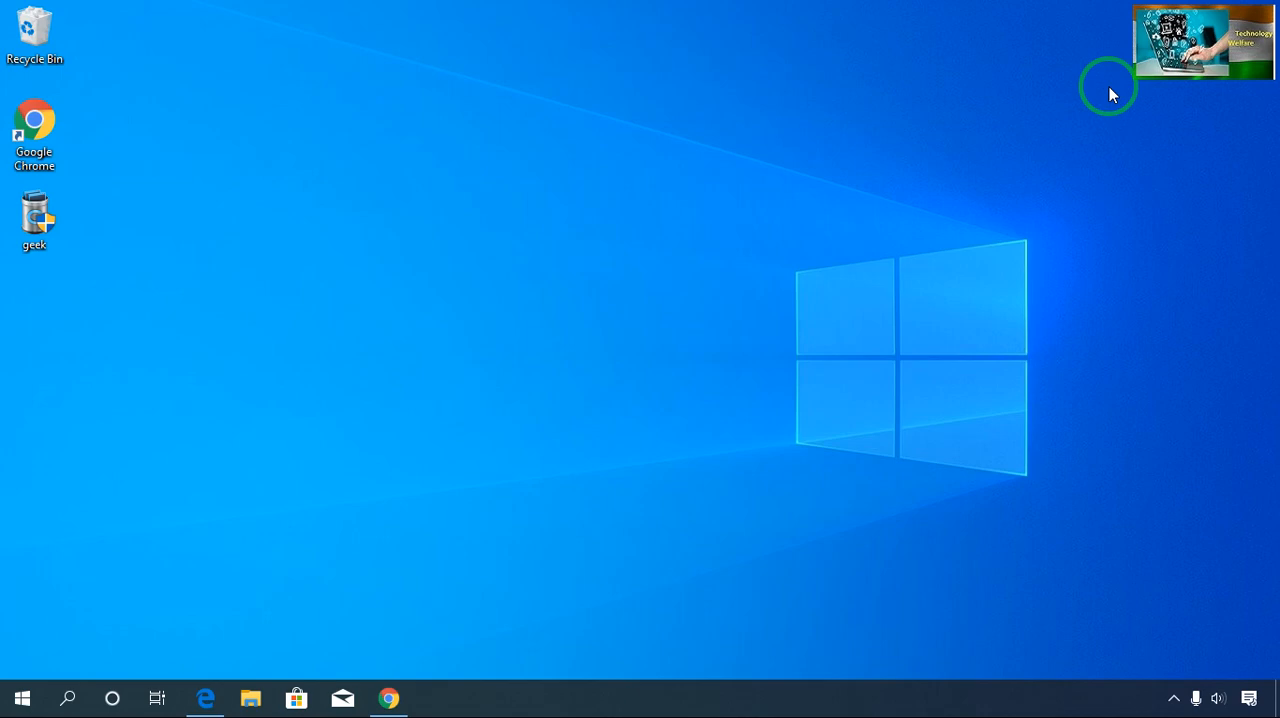
- Open the properties of Local Disk (C:) from This PC and move the properties window clear of the drive list
key("super+e")
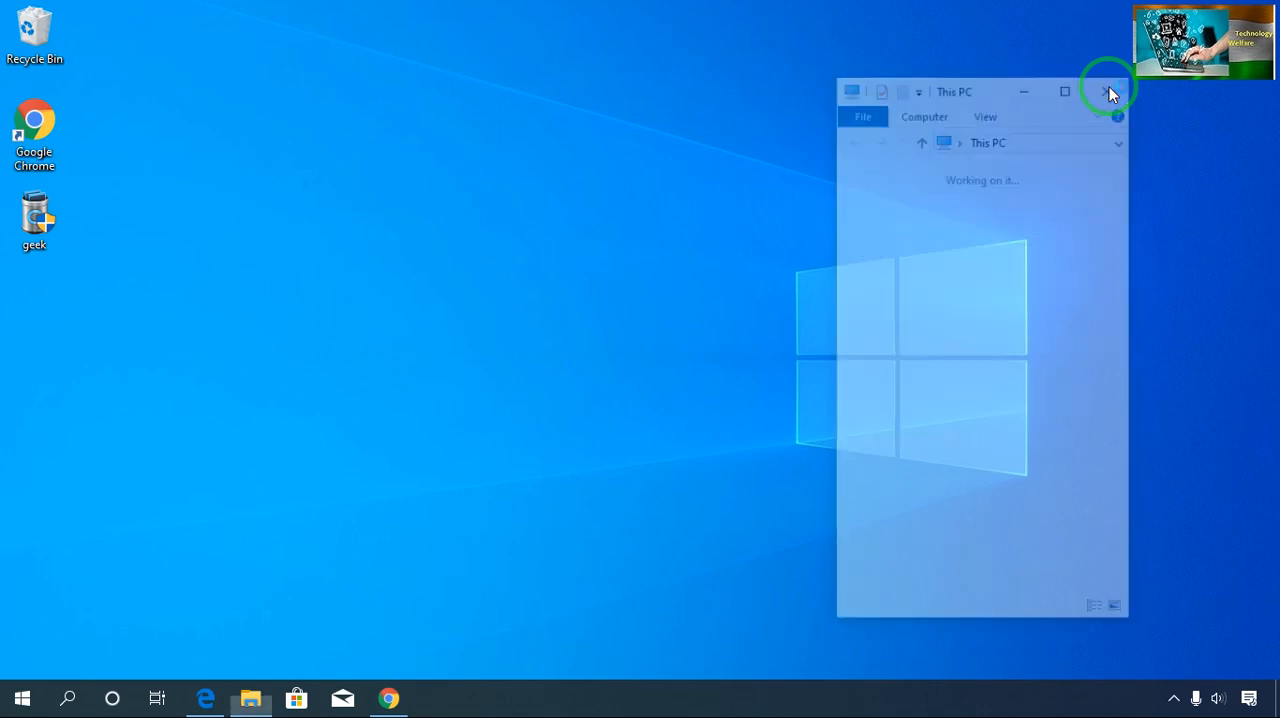
left_click(949, 238)
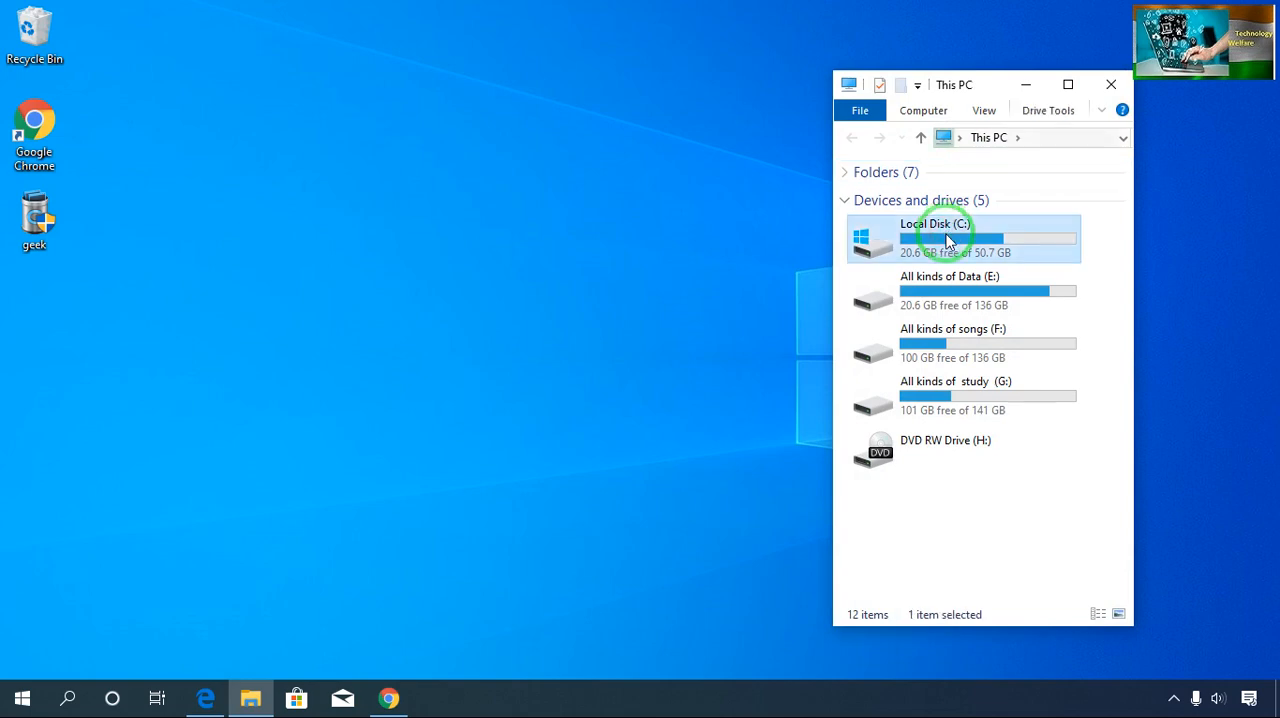
right_click(949, 240)
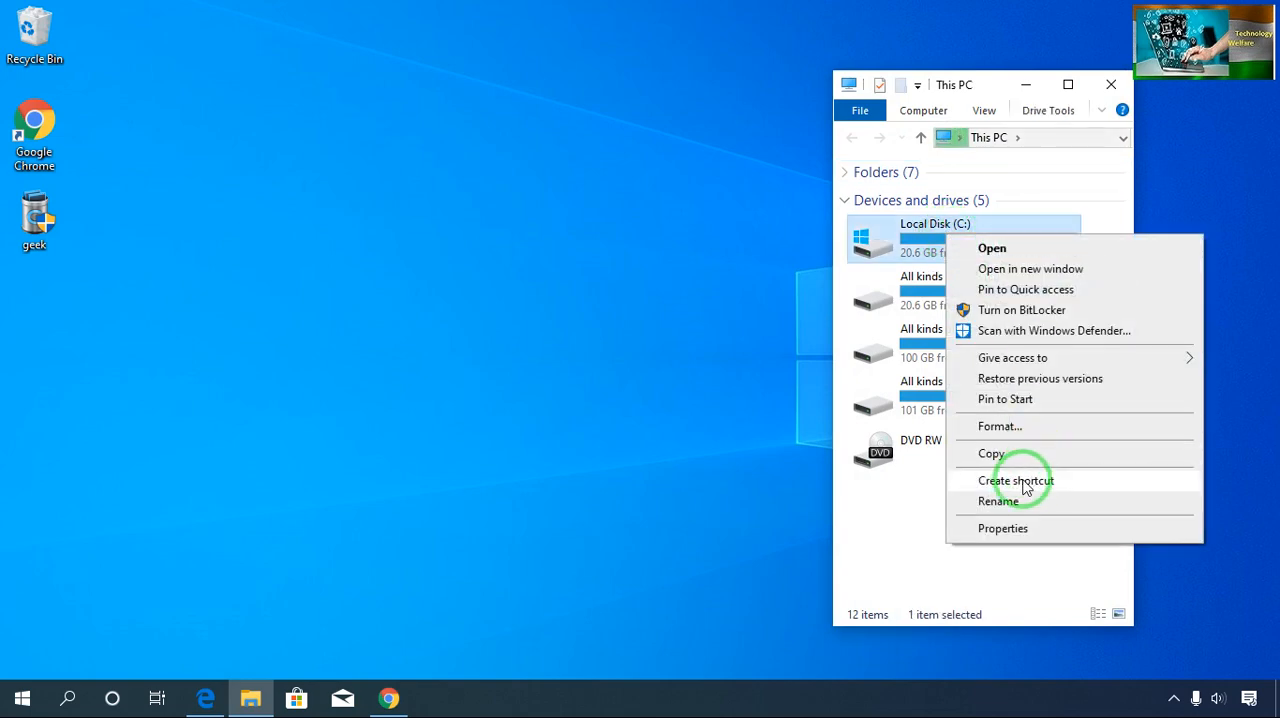
left_click(1003, 529)
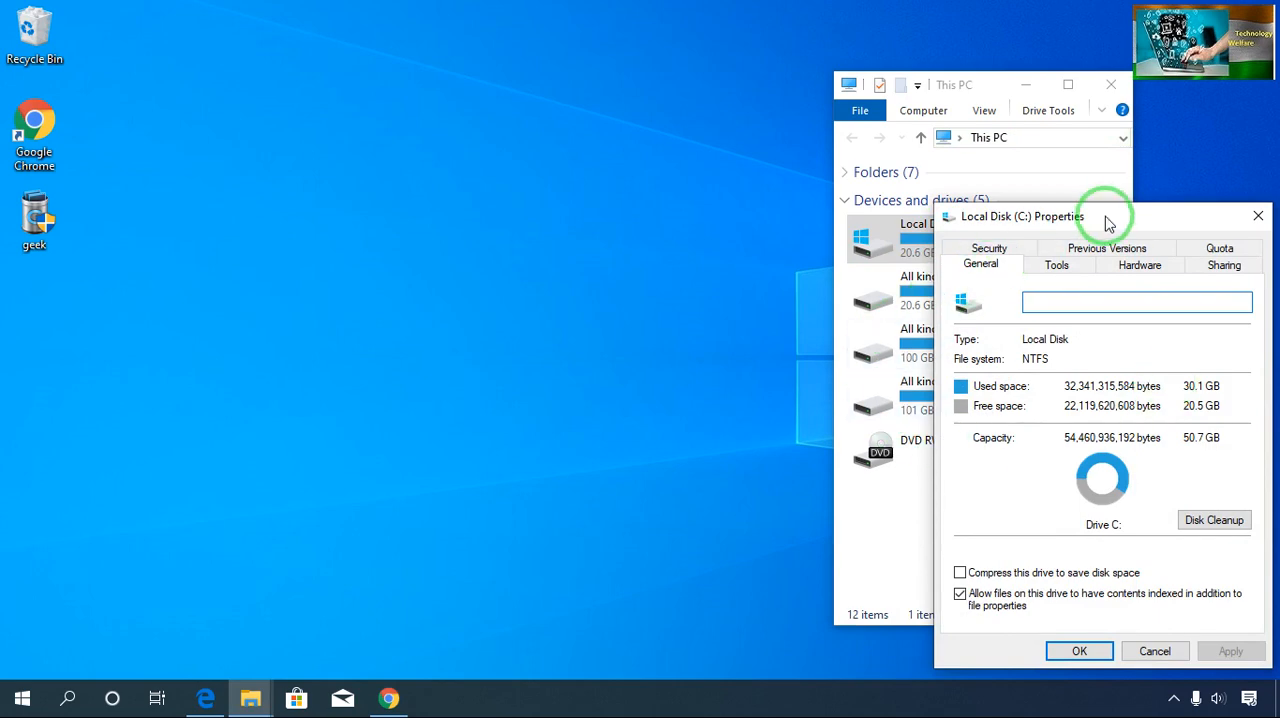
left_click_drag(1106, 220, 361, 108)
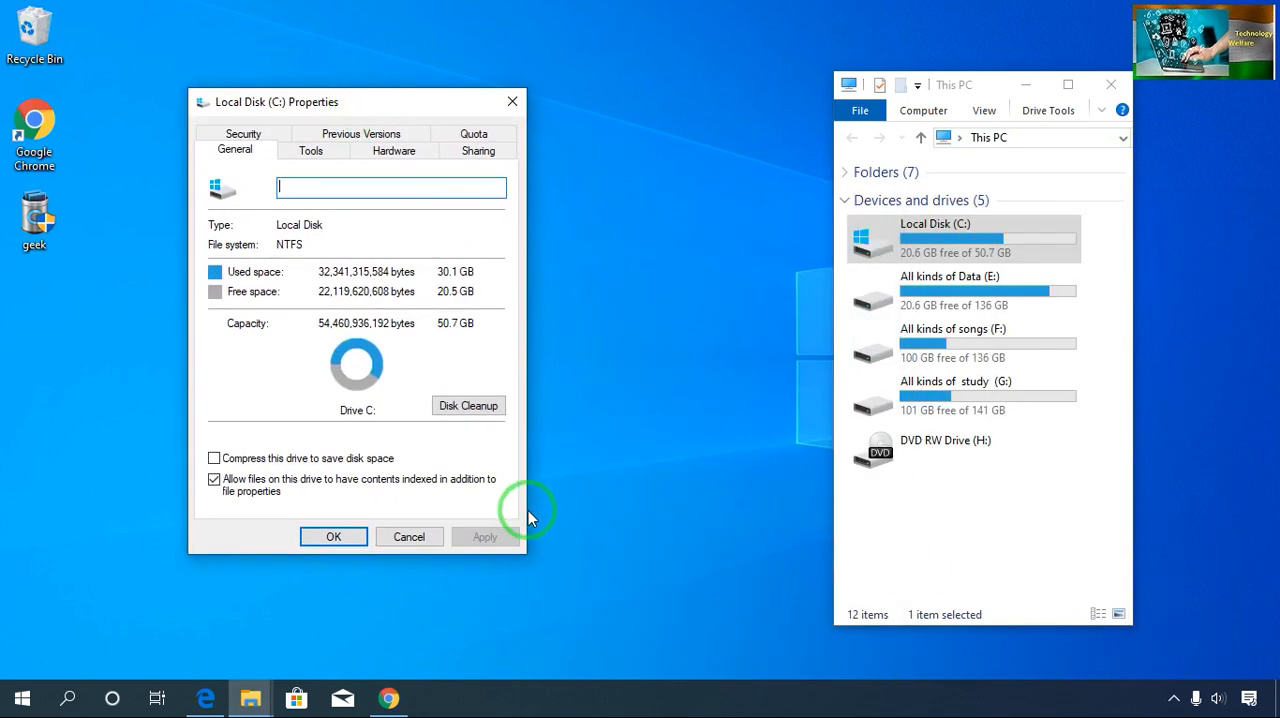
- Run Disk Cleanup on drive C: including system files, permanently delete the preselected file categories, and close the drive's windows
left_click(466, 406)
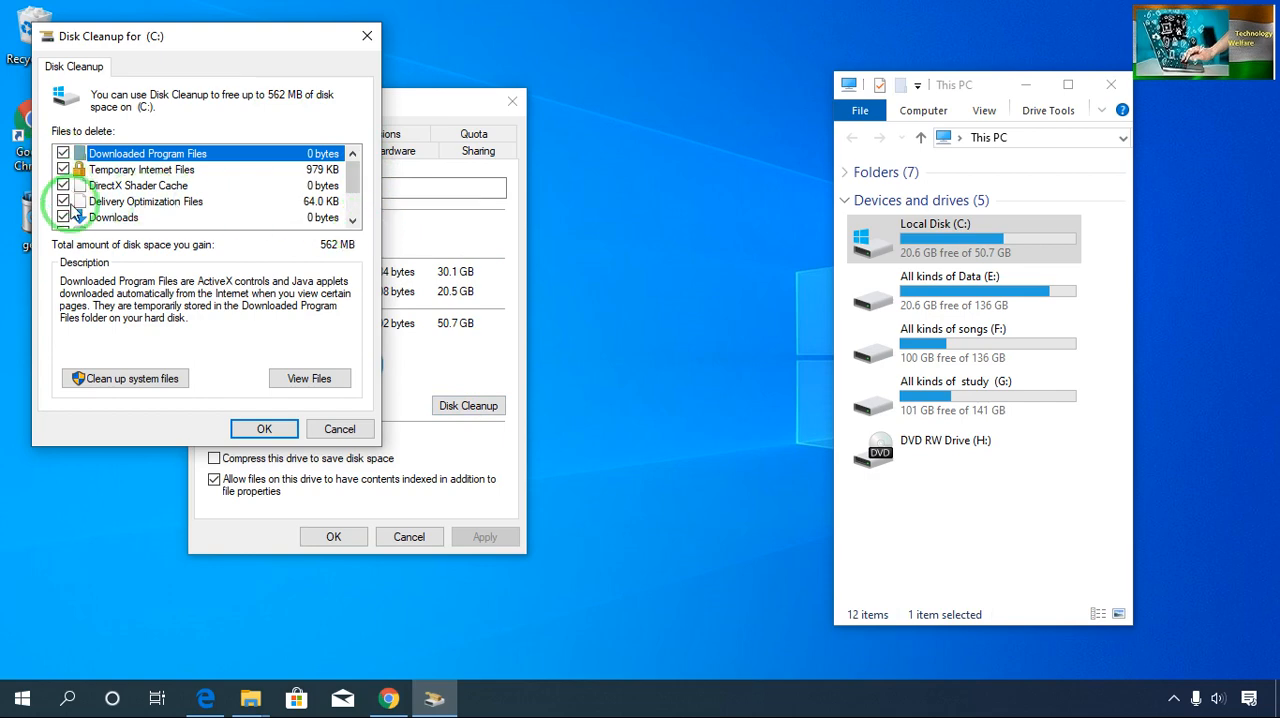
left_click(352, 220)
left_click(352, 220)
left_click(352, 220)
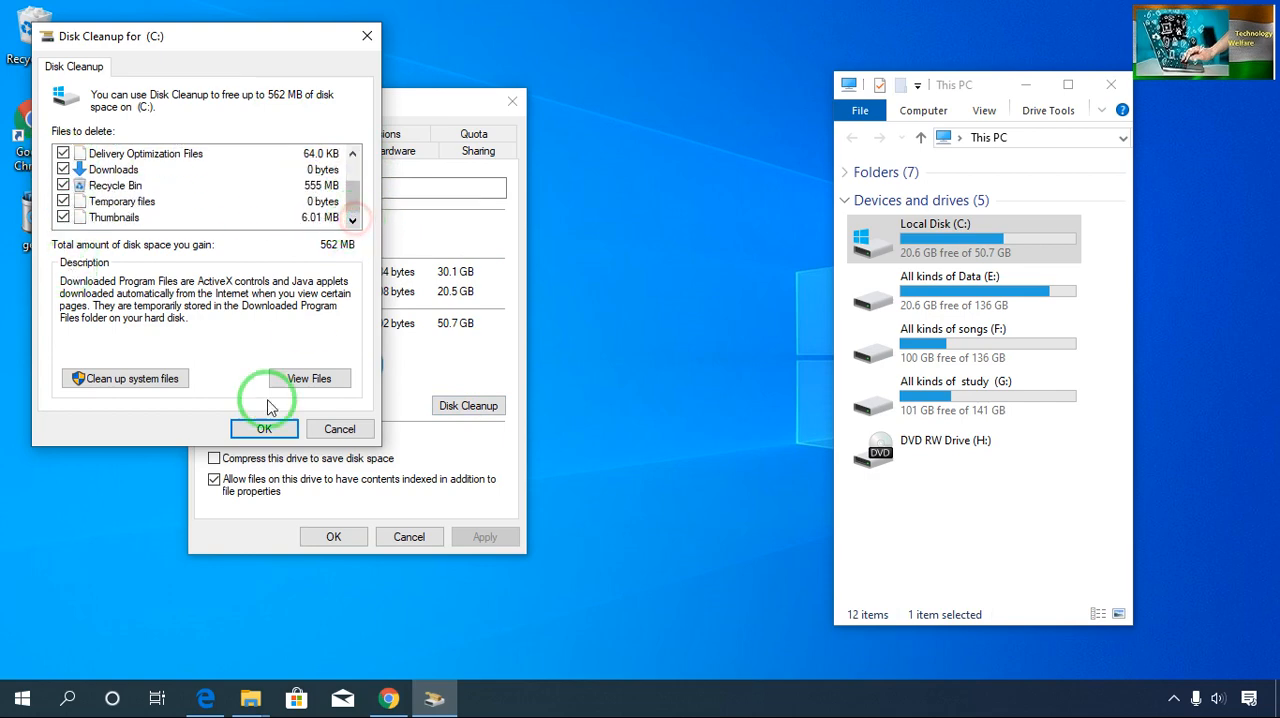
left_click(139, 386)
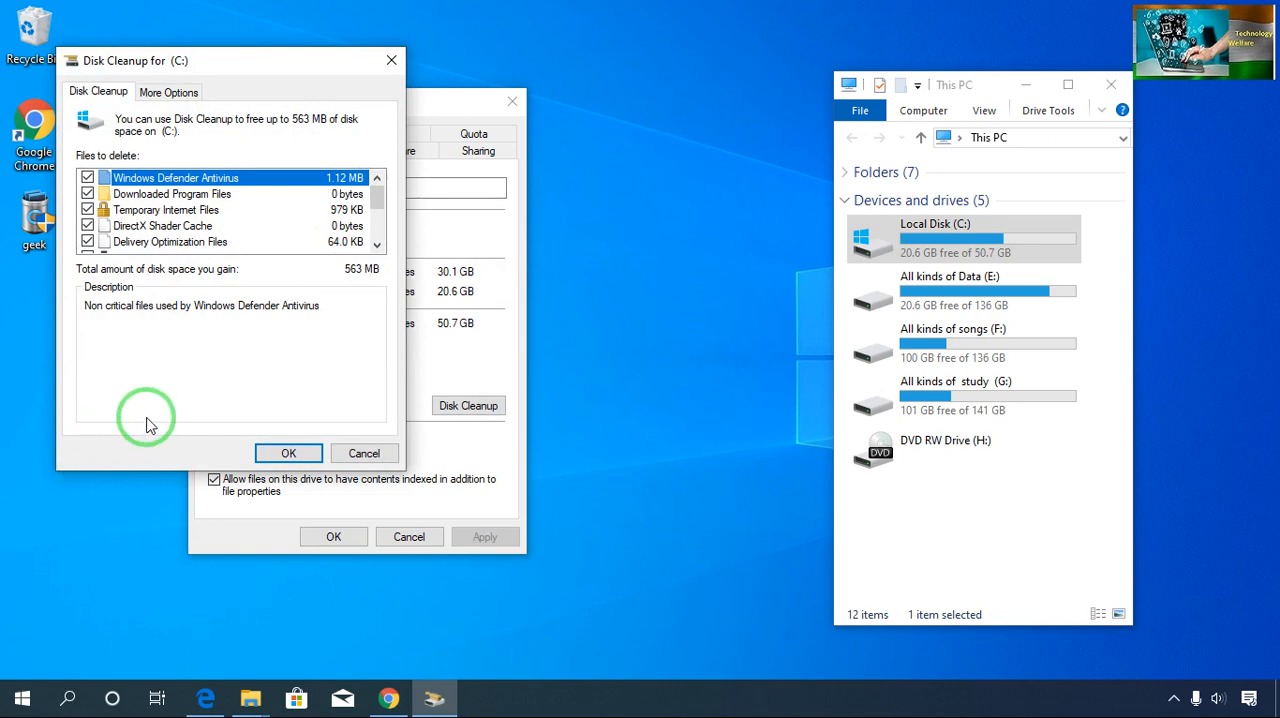
left_click(276, 457)
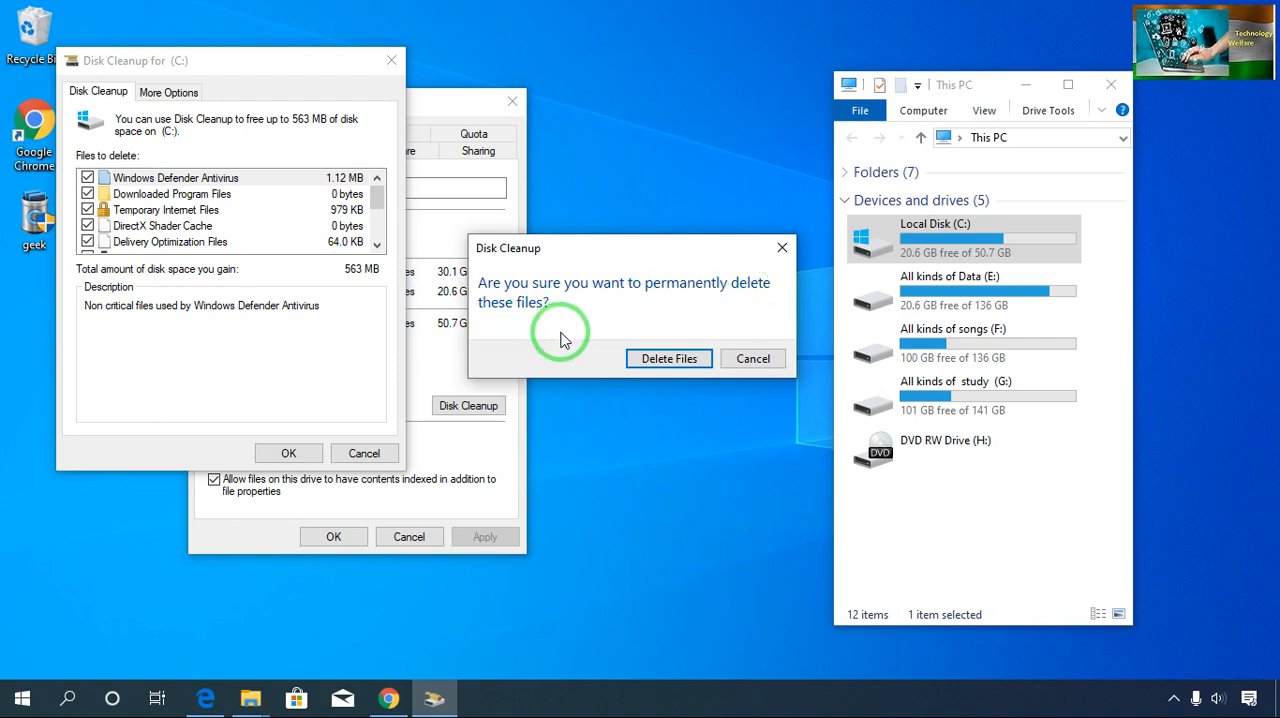
left_click(668, 358)
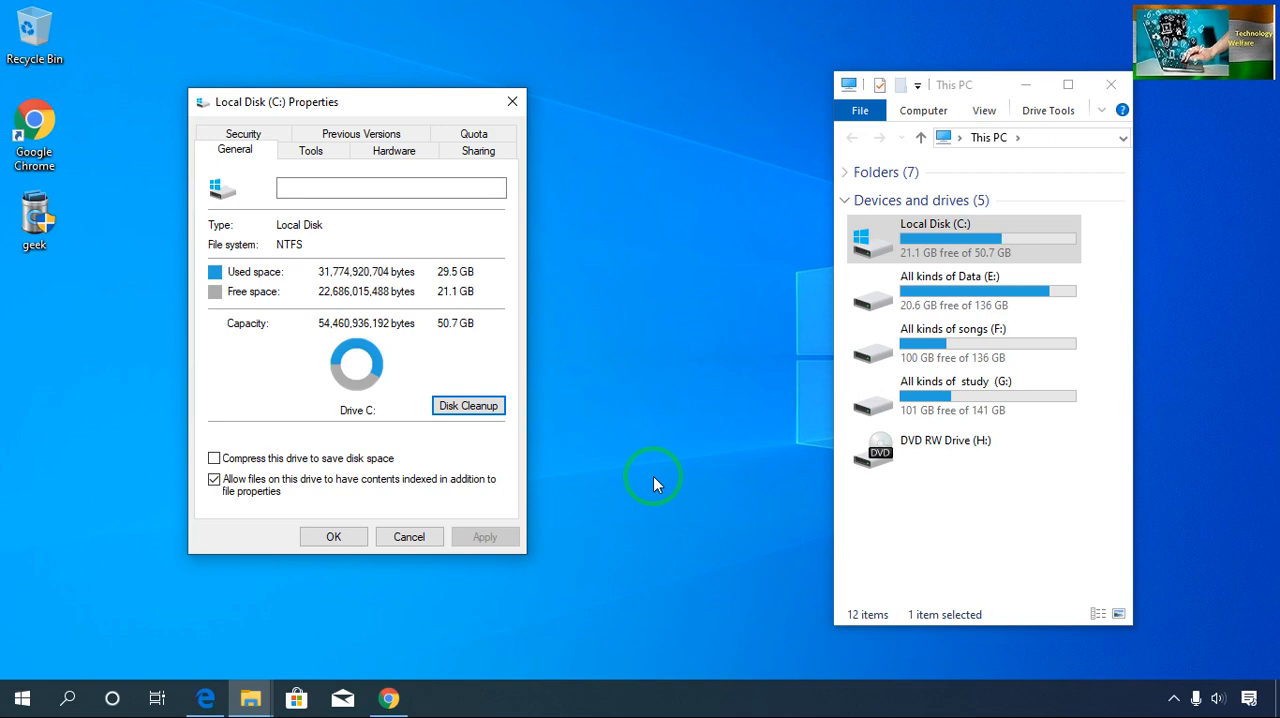
left_click(512, 101)
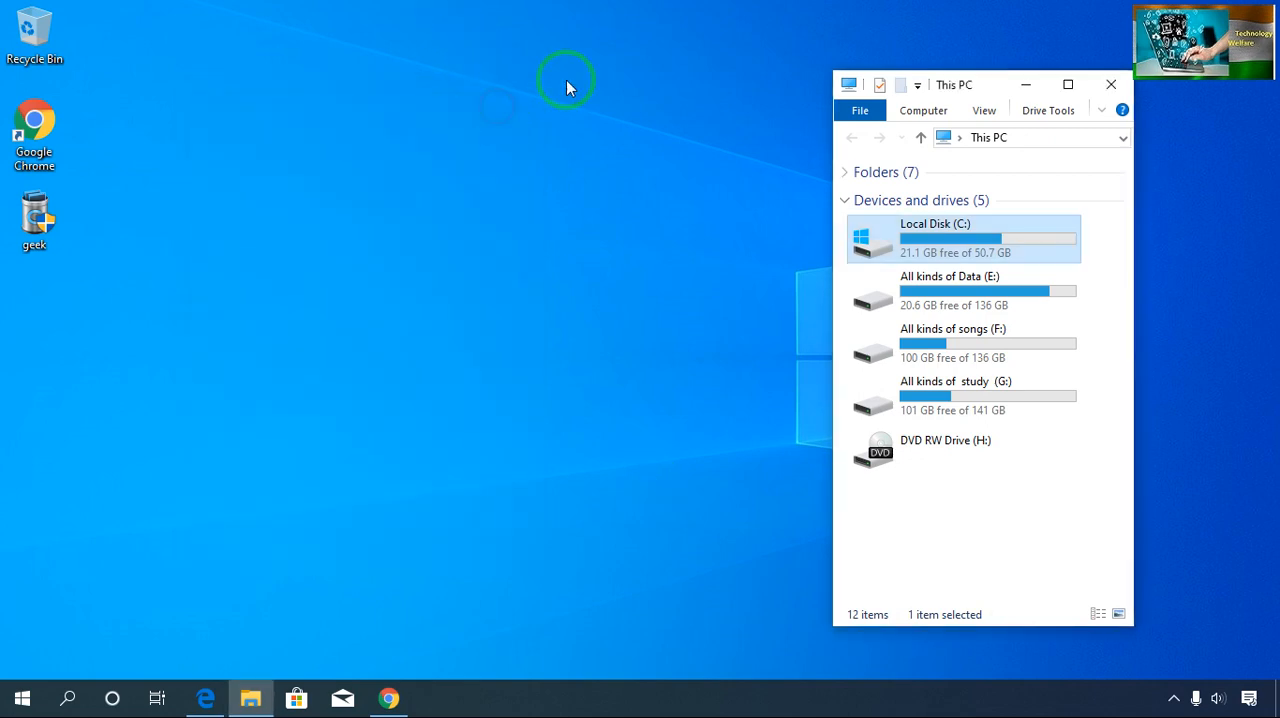
left_click(1121, 82)
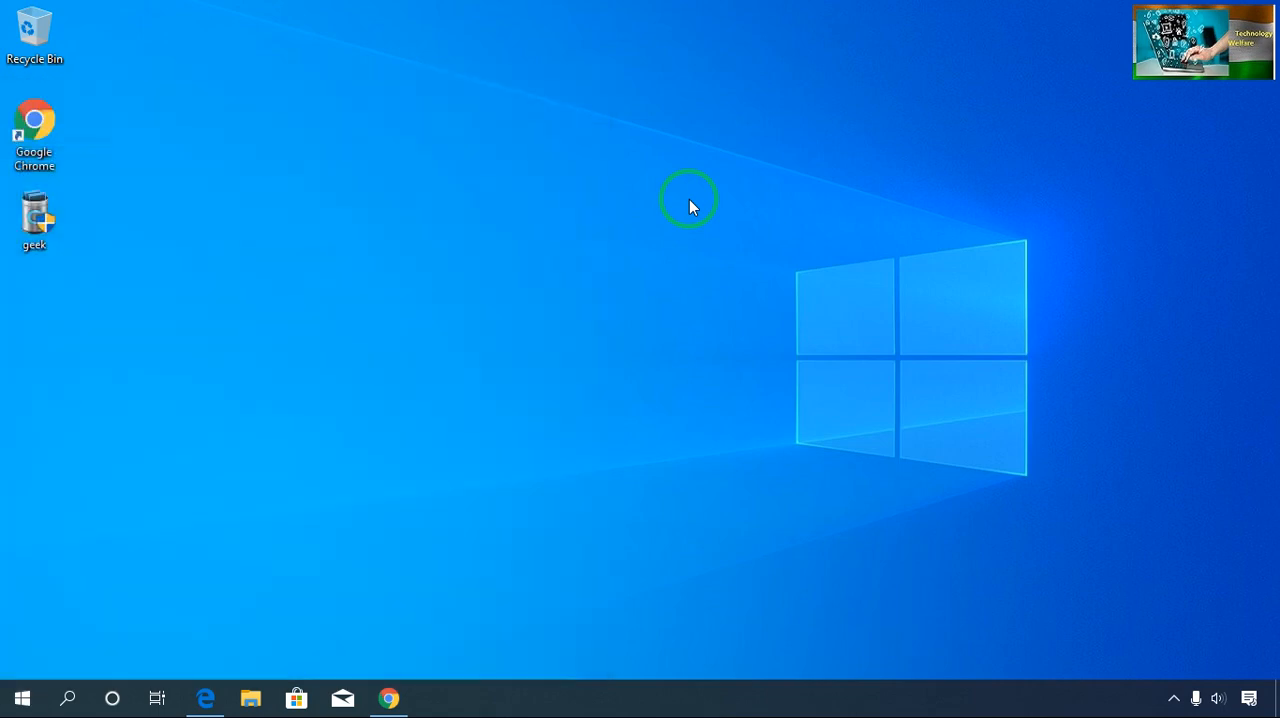
- Open System Configuration by searching for msconfig and apply a boot timeout of 3 seconds
type("ms")
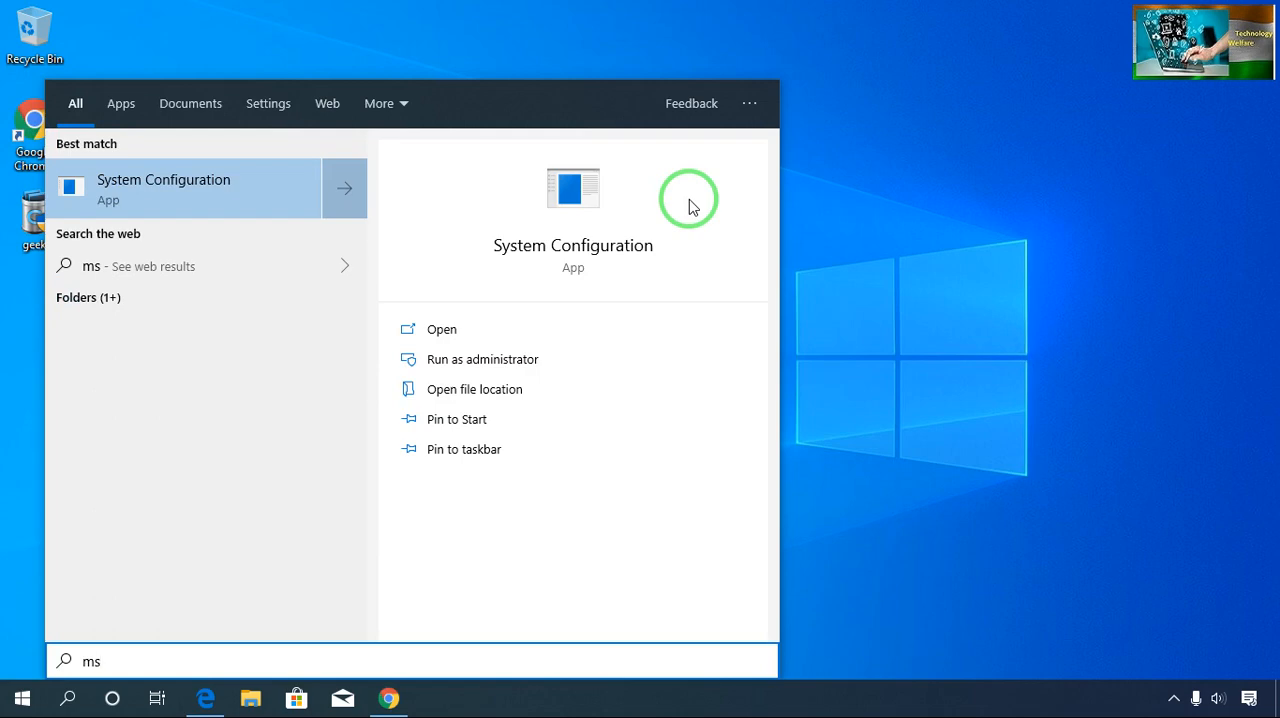
type("config")
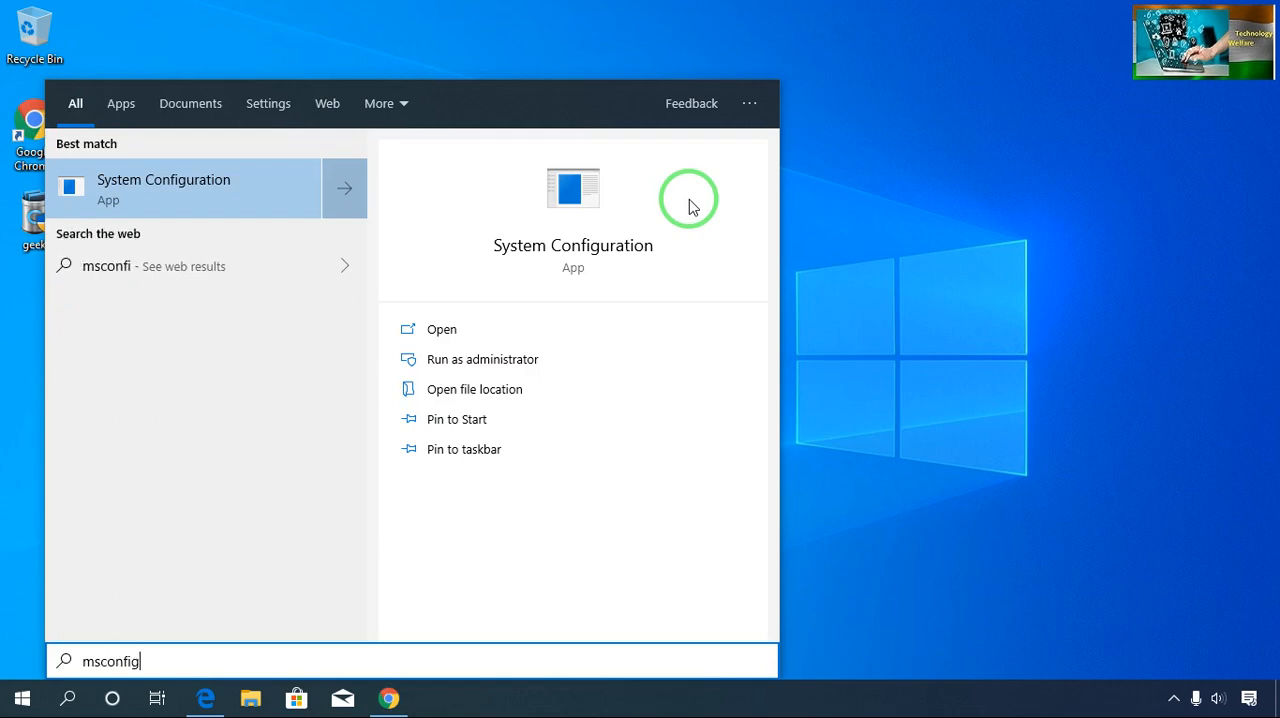
left_click(214, 194)
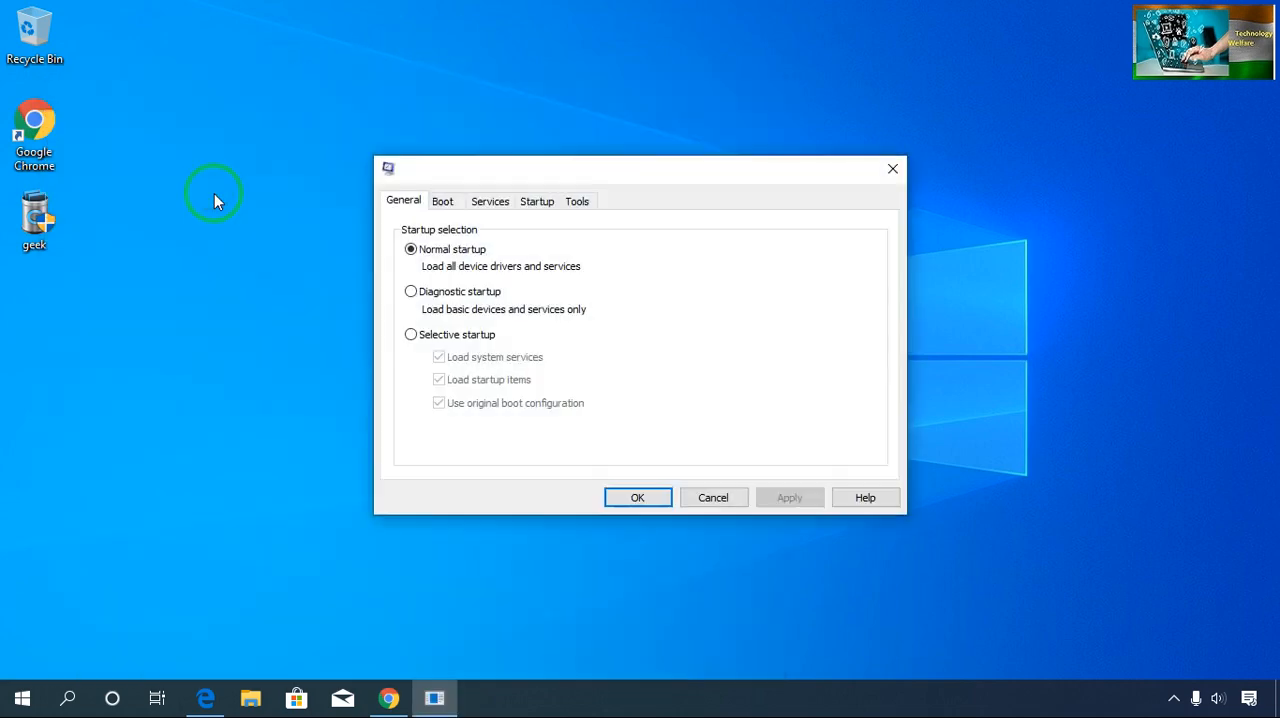
left_click(446, 210)
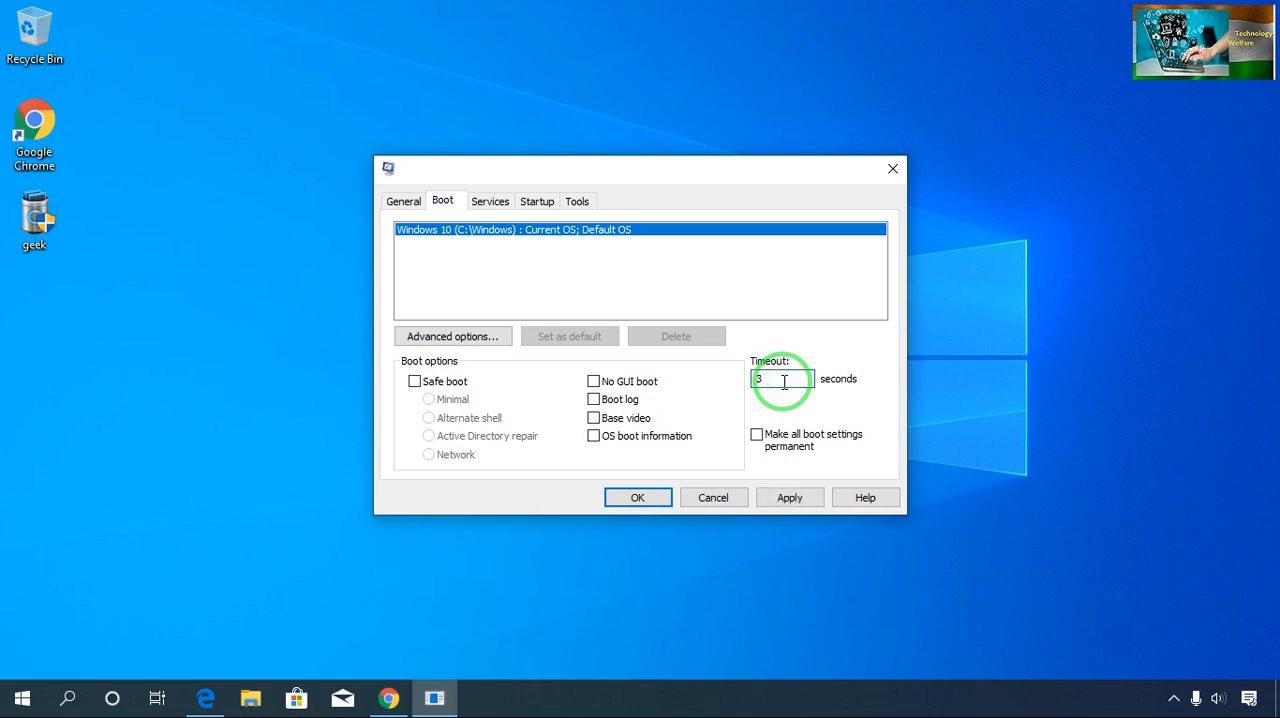
left_click(790, 498)
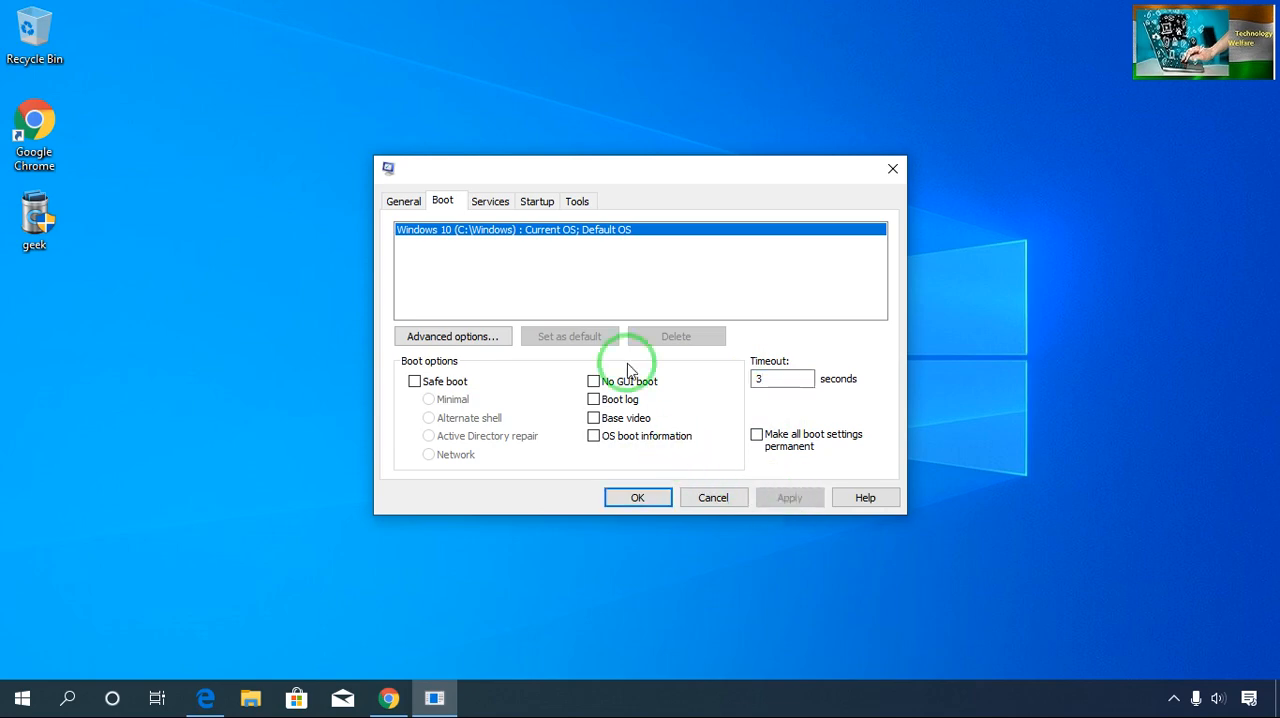
- Deselect the Fax service in System Configuration's list of services so that it is disabled
left_click(490, 203)
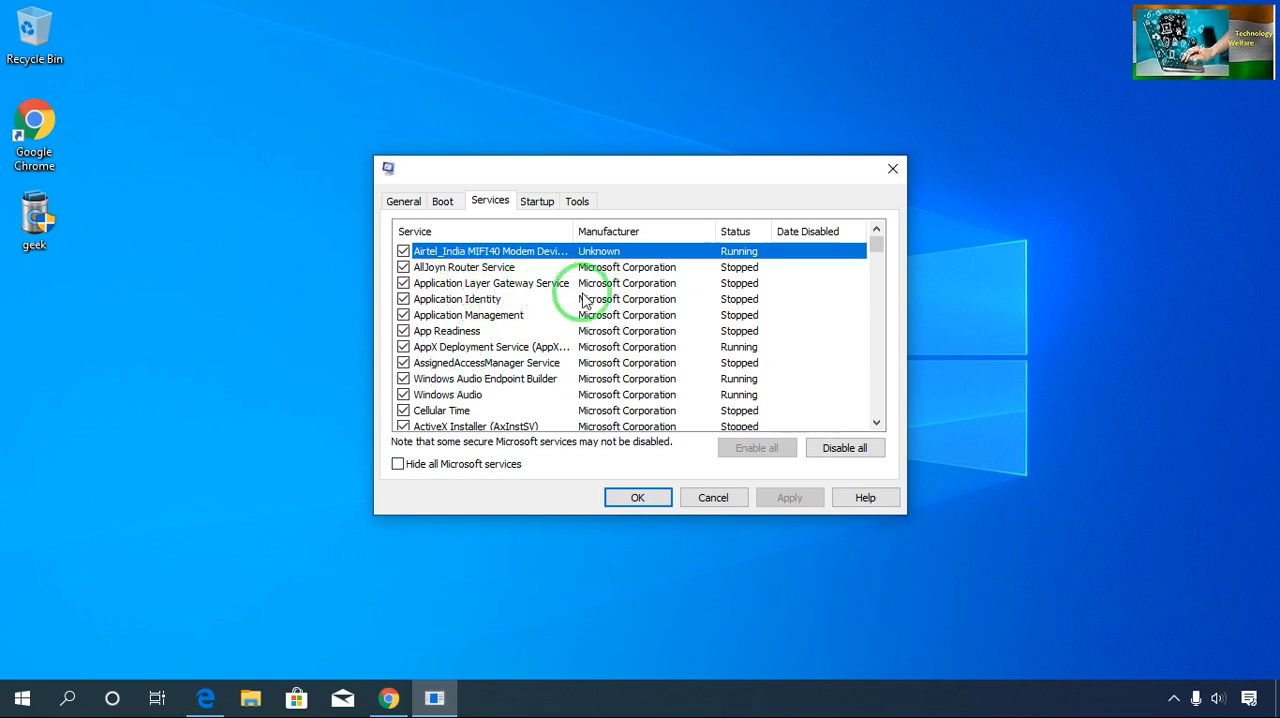
left_click(876, 426)
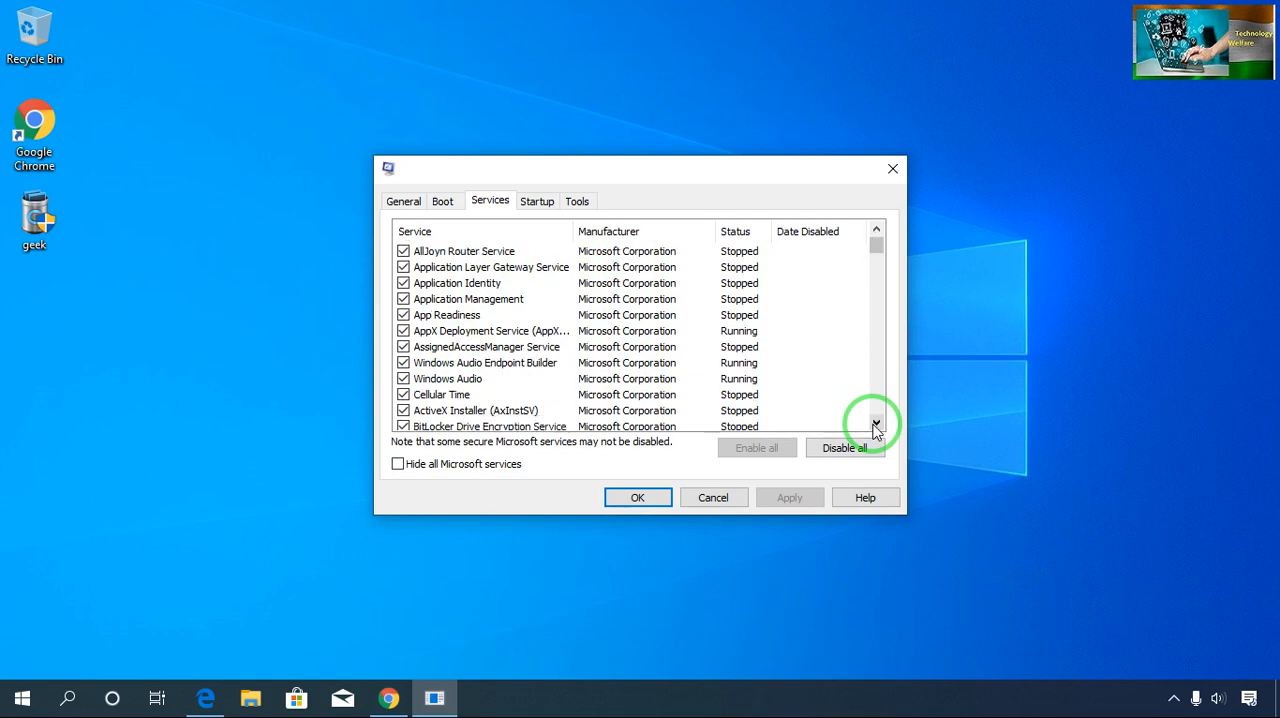
left_click(876, 426)
left_click(876, 426)
left_click(876, 426)
left_click(876, 426)
left_click(876, 426)
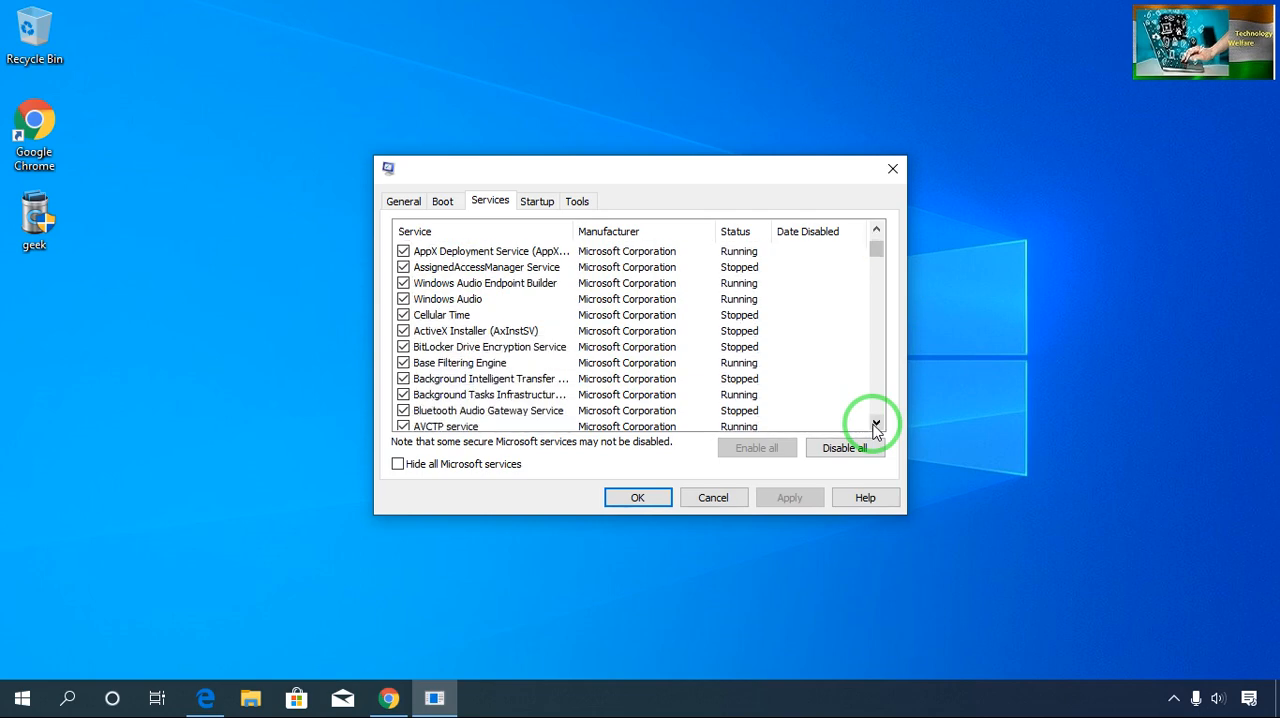
left_click(876, 426)
left_click(876, 426)
left_click(876, 426)
left_click(876, 426)
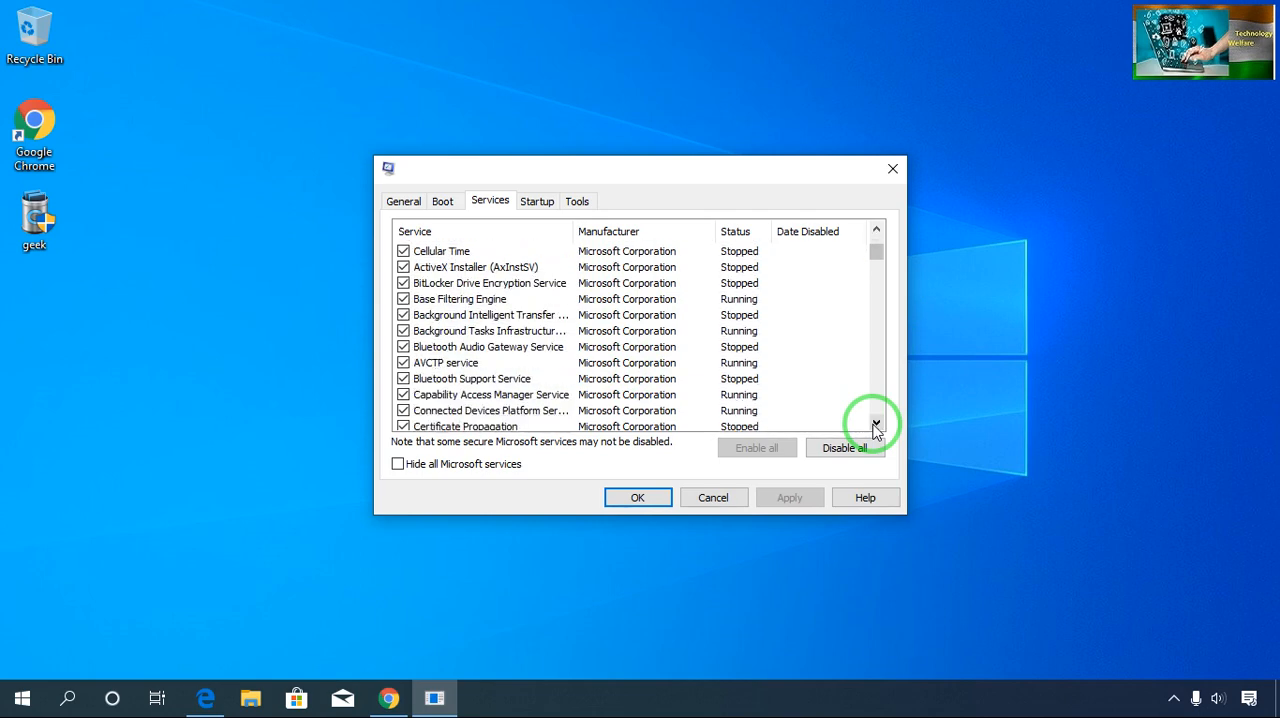
left_click(876, 426)
left_click(876, 426)
left_click(876, 426)
left_click(876, 426)
left_click(876, 426)
left_click(876, 426)
left_click(876, 426)
left_click(876, 426)
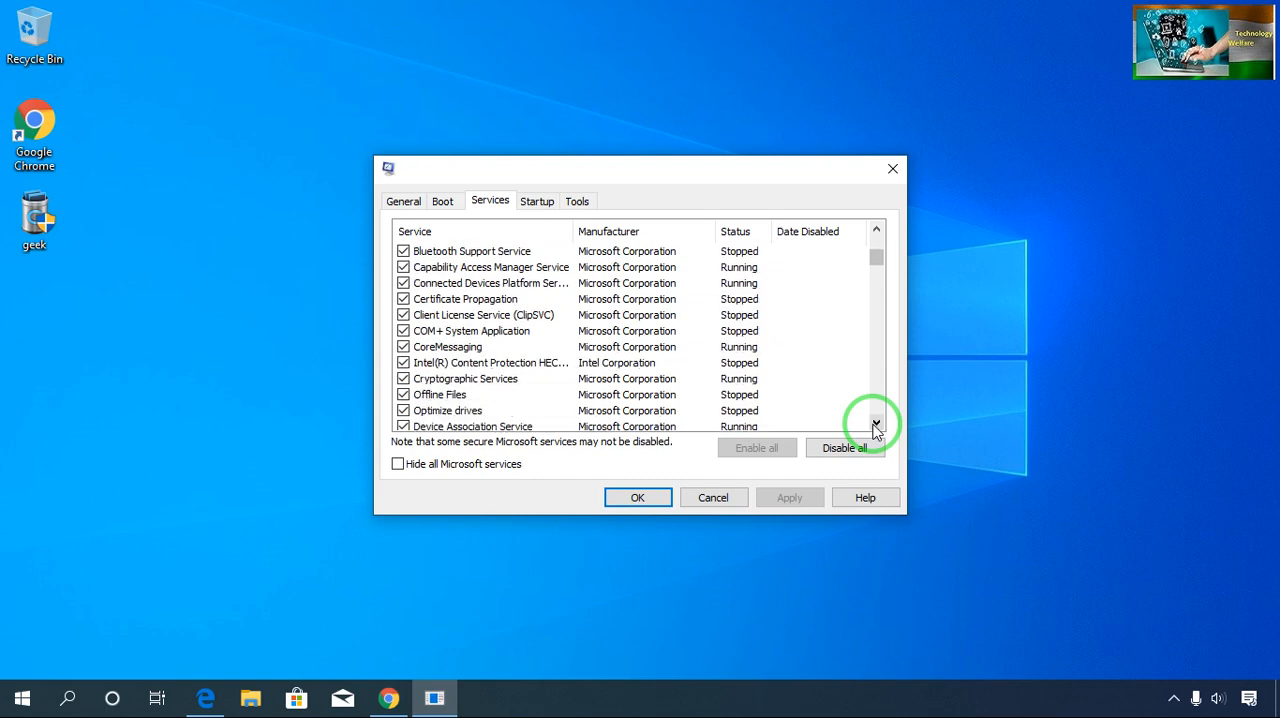
left_click(876, 426)
left_click(876, 426)
left_click(876, 426)
left_click(876, 426)
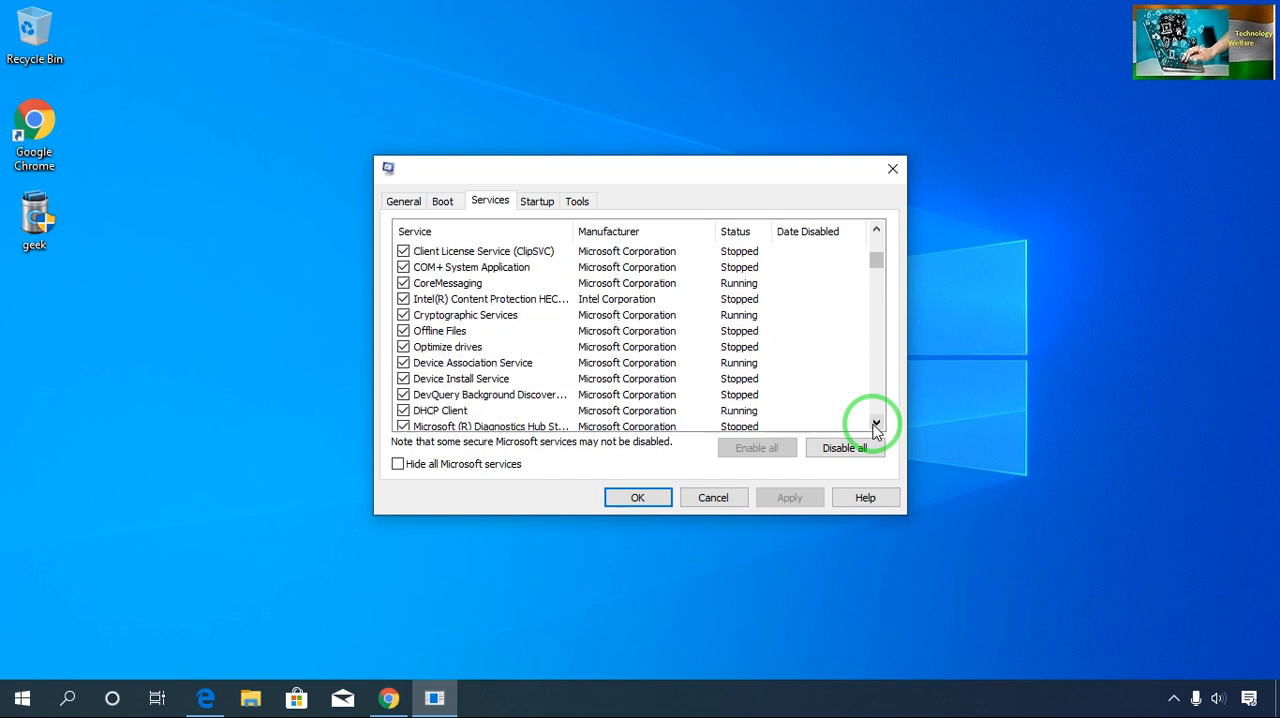
left_click(876, 426)
left_click(876, 426)
left_click(876, 426)
left_click(876, 426)
left_click(876, 426)
left_click(876, 426)
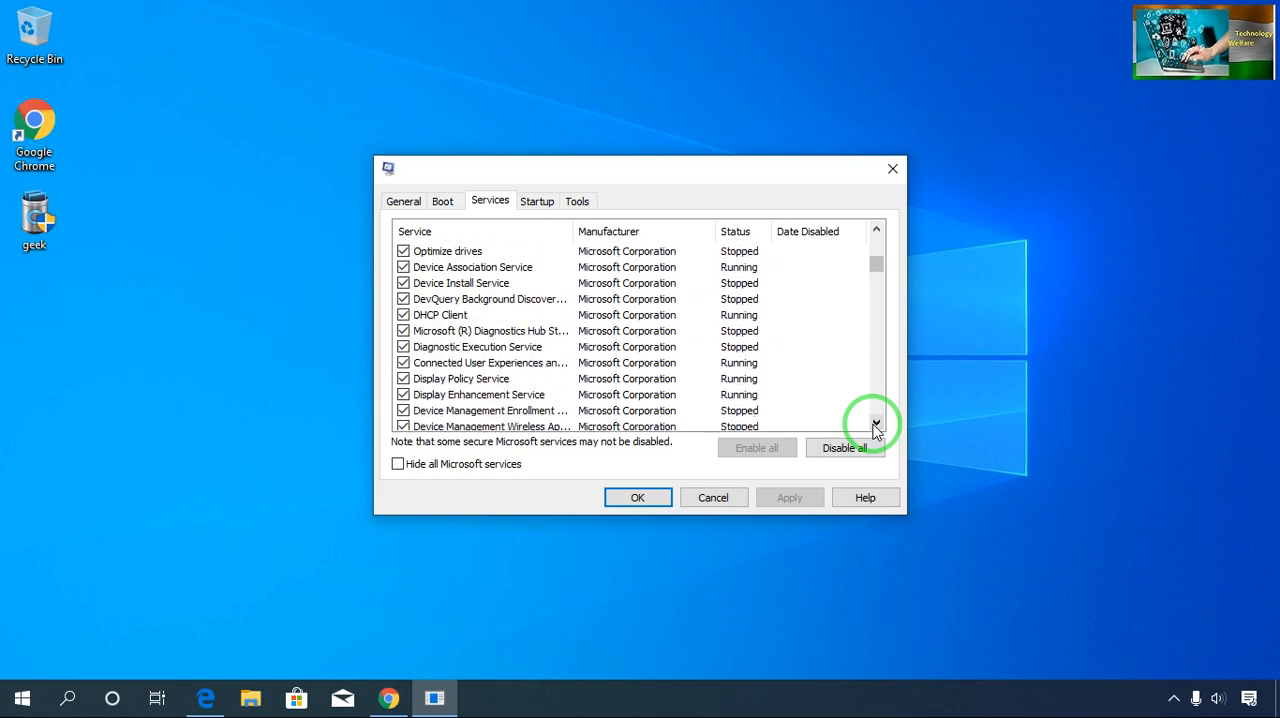
left_click(876, 426)
left_click(876, 426)
left_click(876, 426)
left_click(876, 426)
left_click(876, 426)
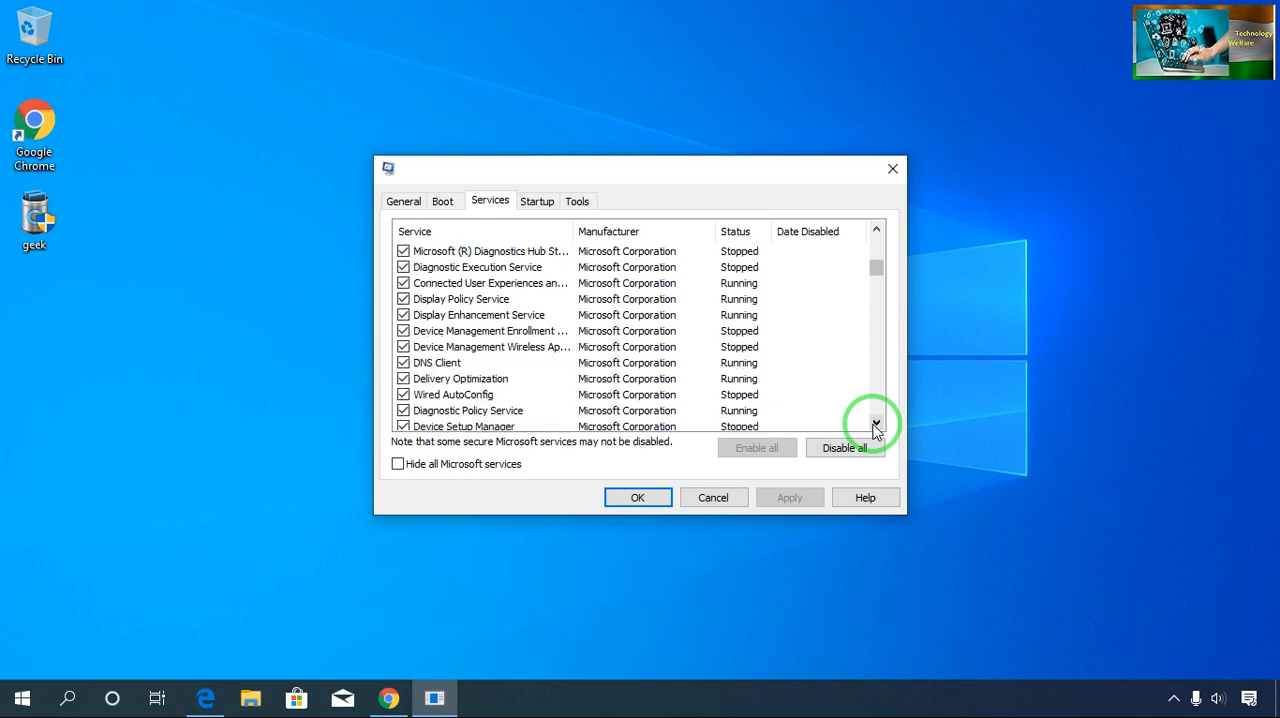
left_click(876, 426)
left_click(876, 426)
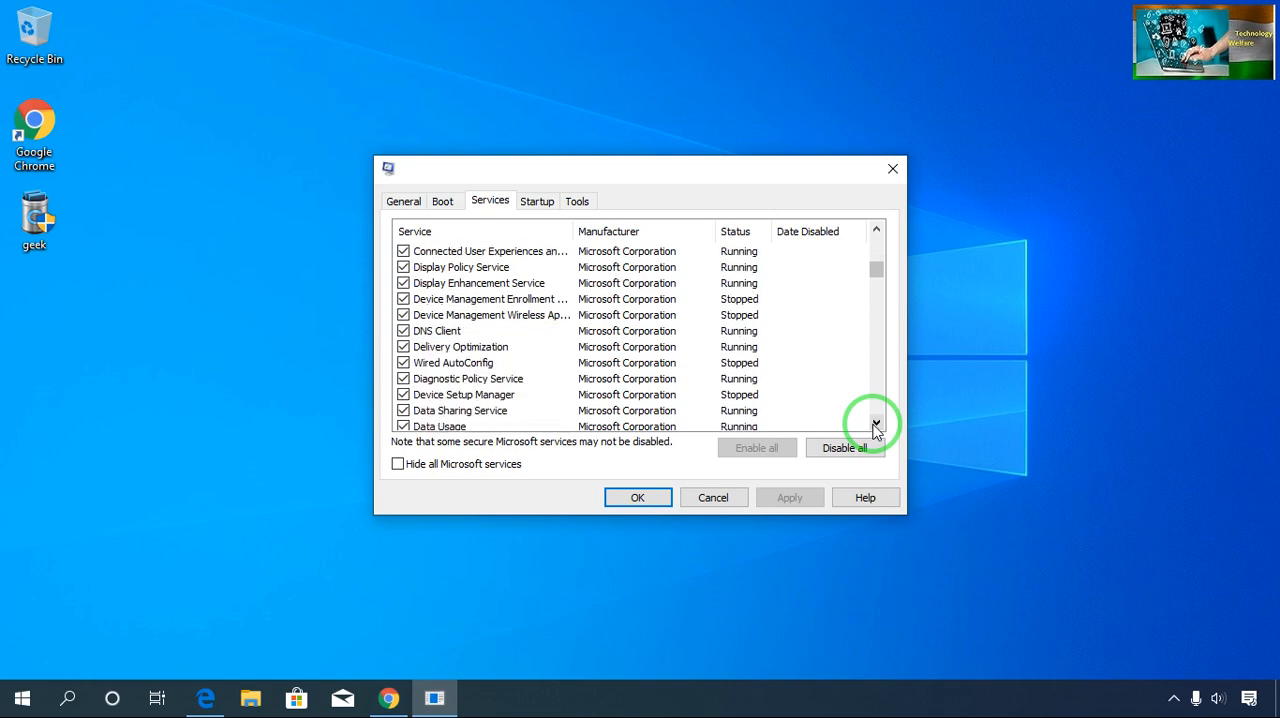
left_click(876, 426)
left_click(876, 426)
left_click(876, 426)
left_click(876, 426)
left_click(876, 426)
left_click(876, 426)
left_click(876, 426)
left_click(876, 426)
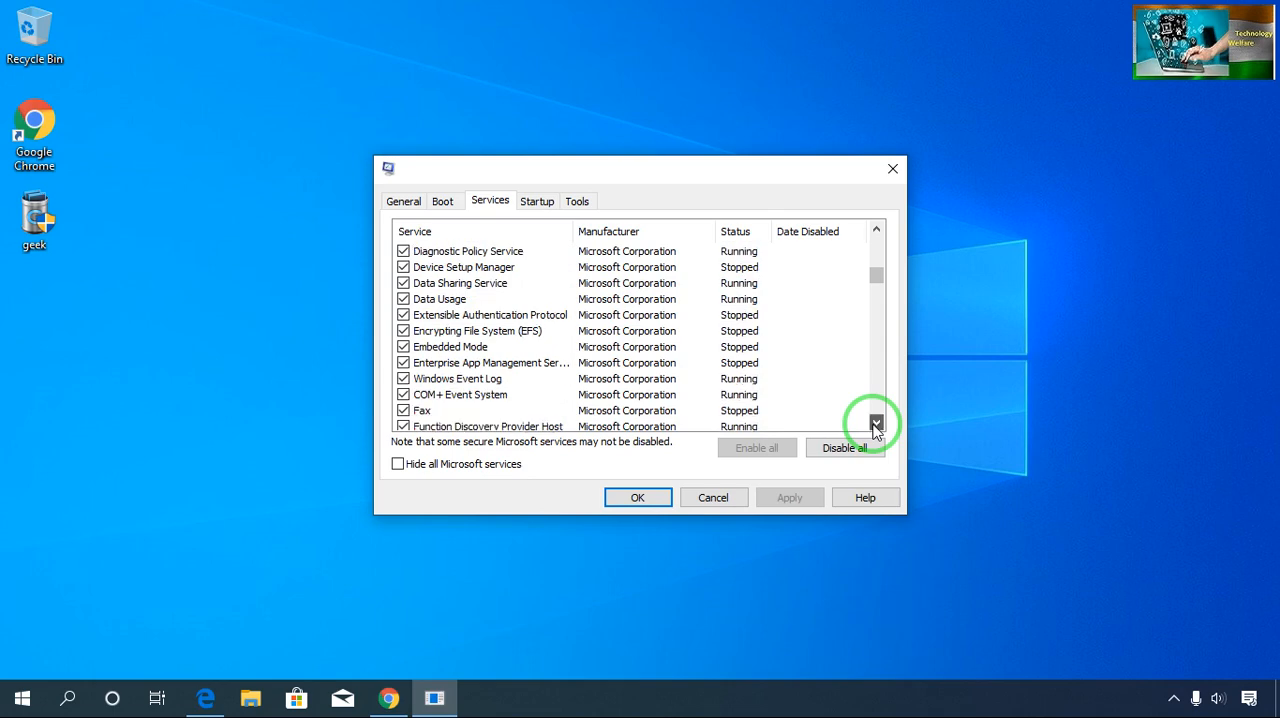
left_click(876, 426)
left_click(876, 426)
left_click(876, 426)
left_click(876, 426)
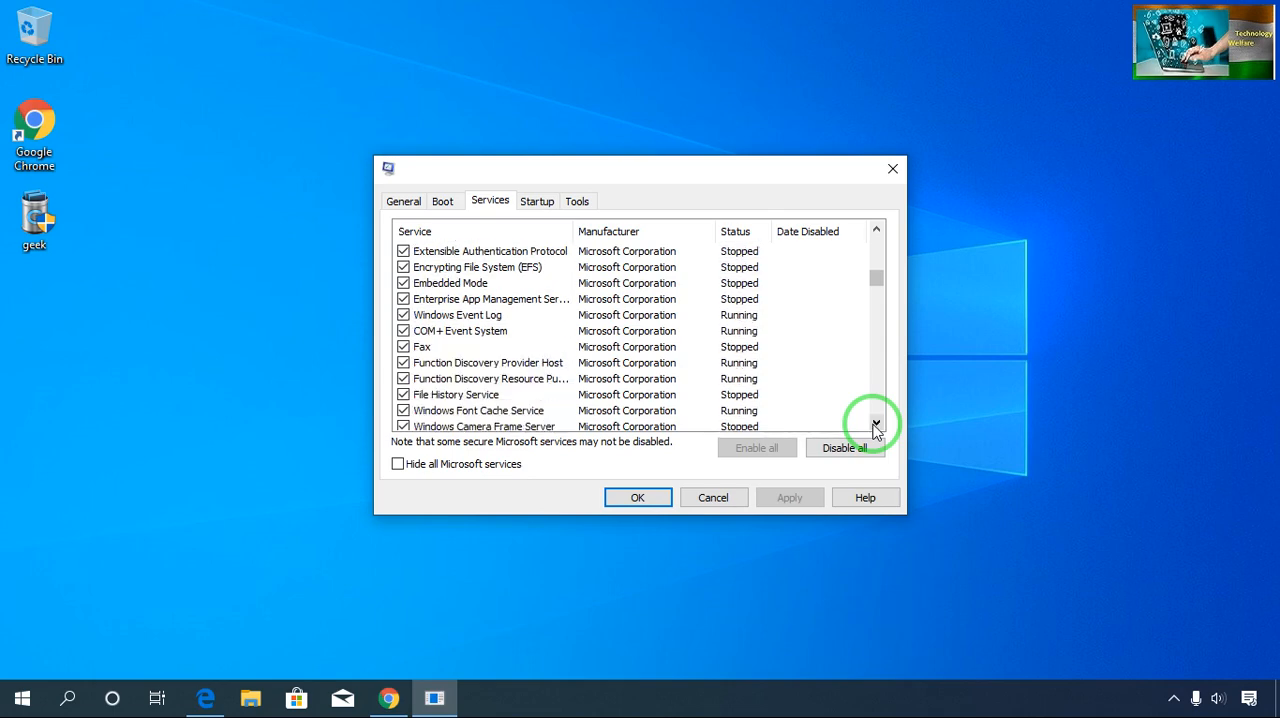
left_click(405, 348)
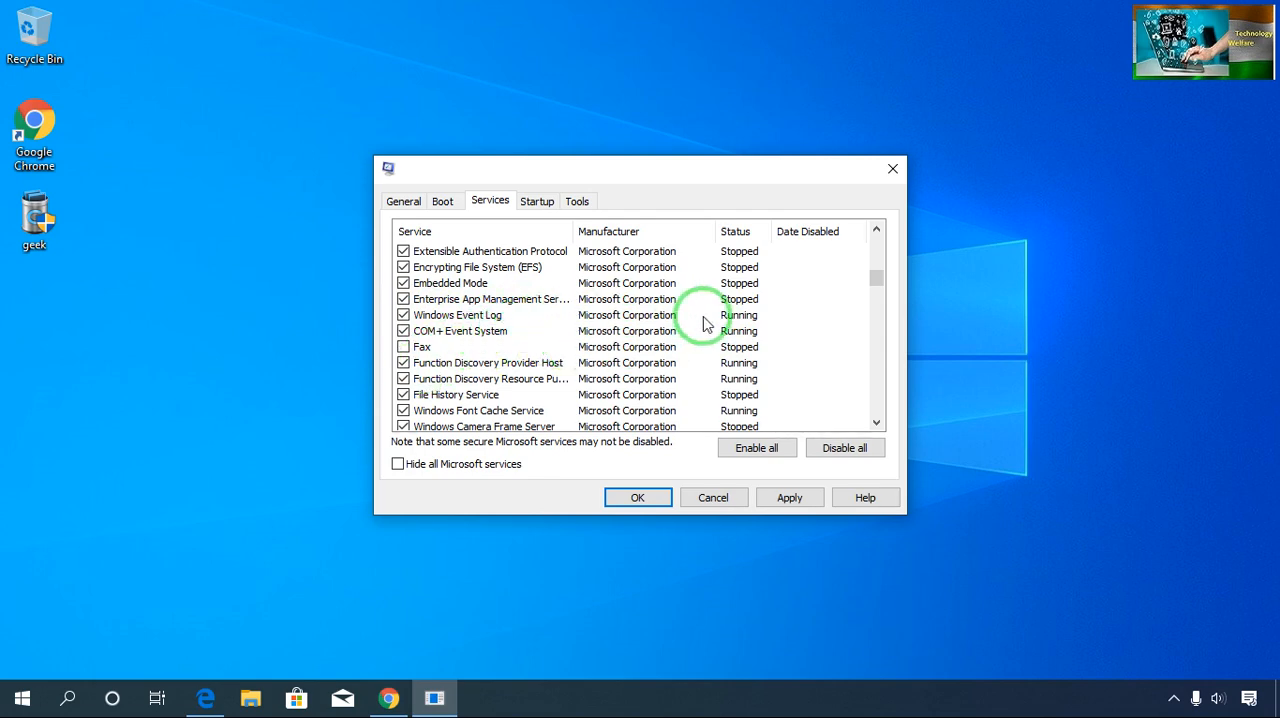
- Look through the services listed below Fax, down to the Windows Management entries, for ones that are not needed
left_click(876, 423)
left_click(876, 423)
left_click(876, 423)
left_click(876, 423)
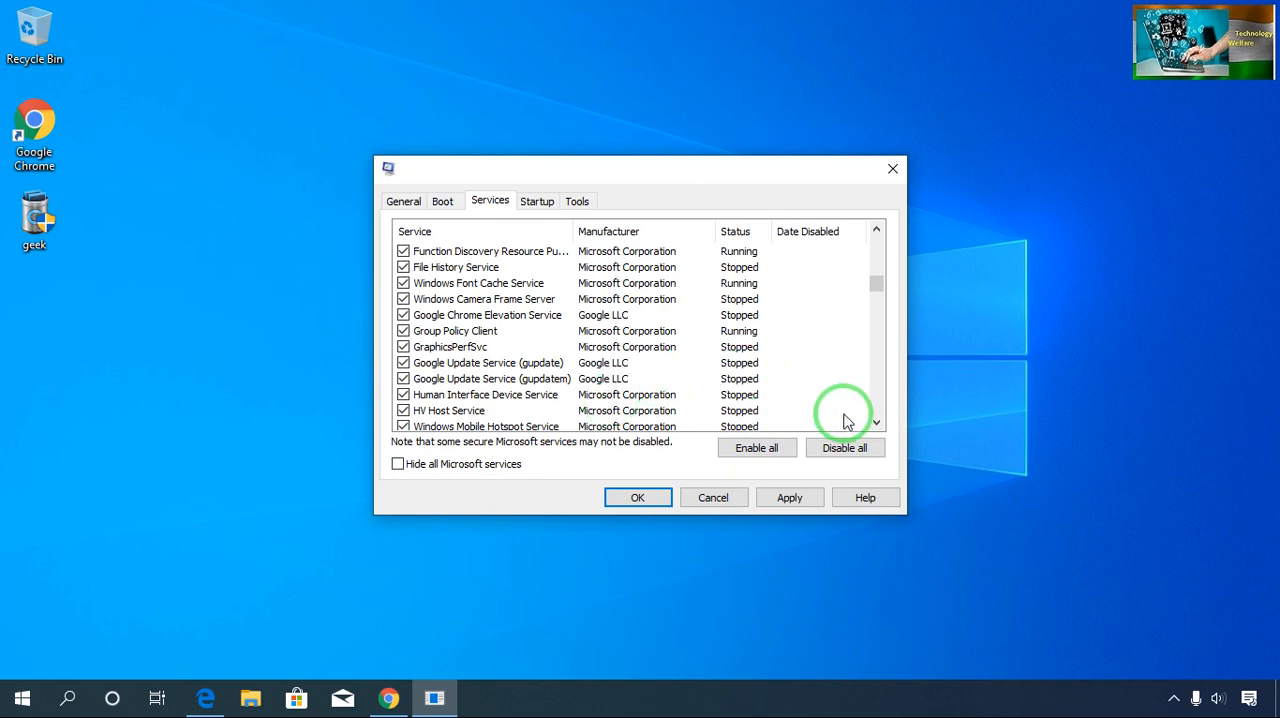
left_click(877, 424)
left_click(877, 424)
left_click(877, 424)
left_click(877, 424)
left_click(877, 424)
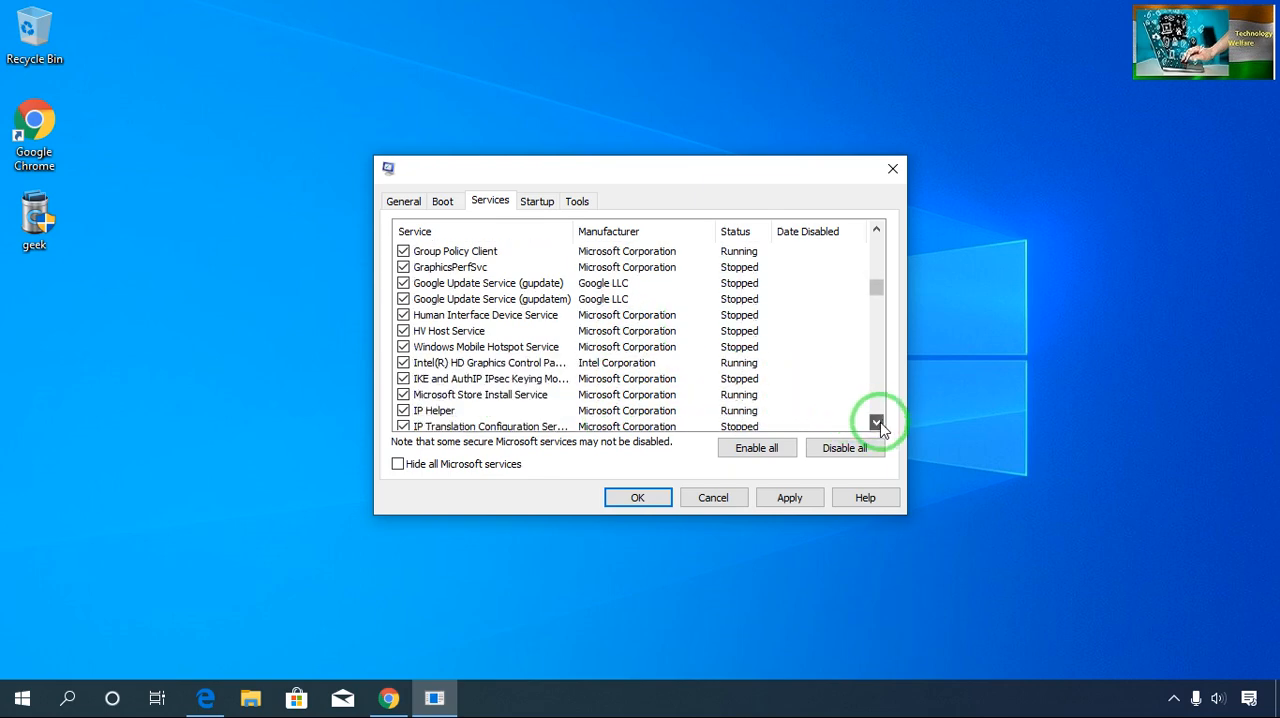
left_click(877, 424)
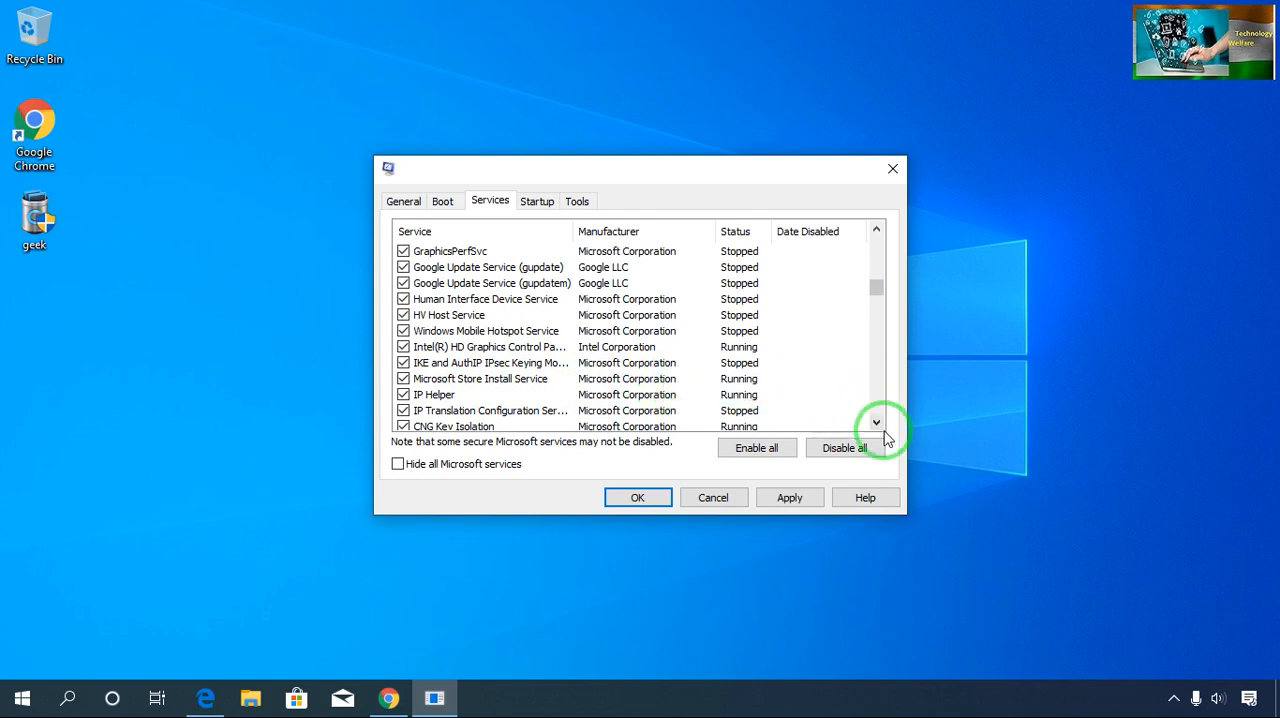
left_click(876, 424)
left_click(876, 424)
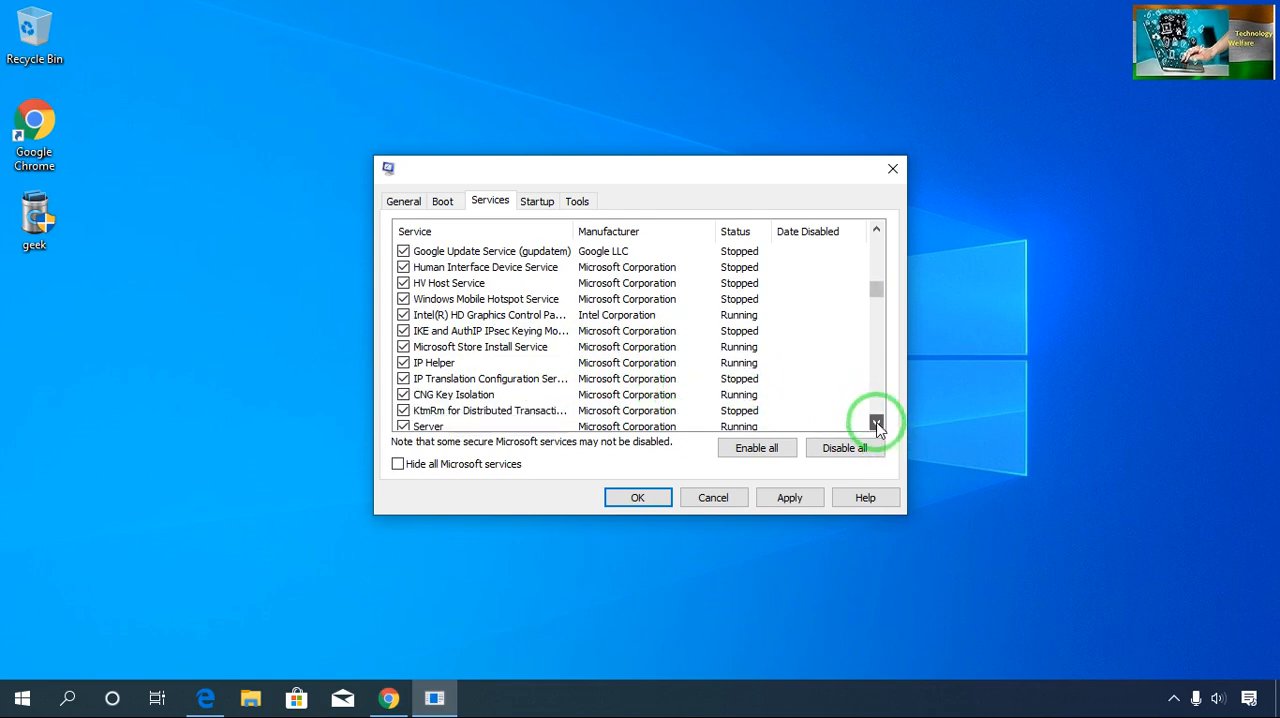
left_click(876, 424)
left_click(876, 424)
left_click(876, 424)
left_click(876, 424)
left_click(876, 424)
left_click(876, 424)
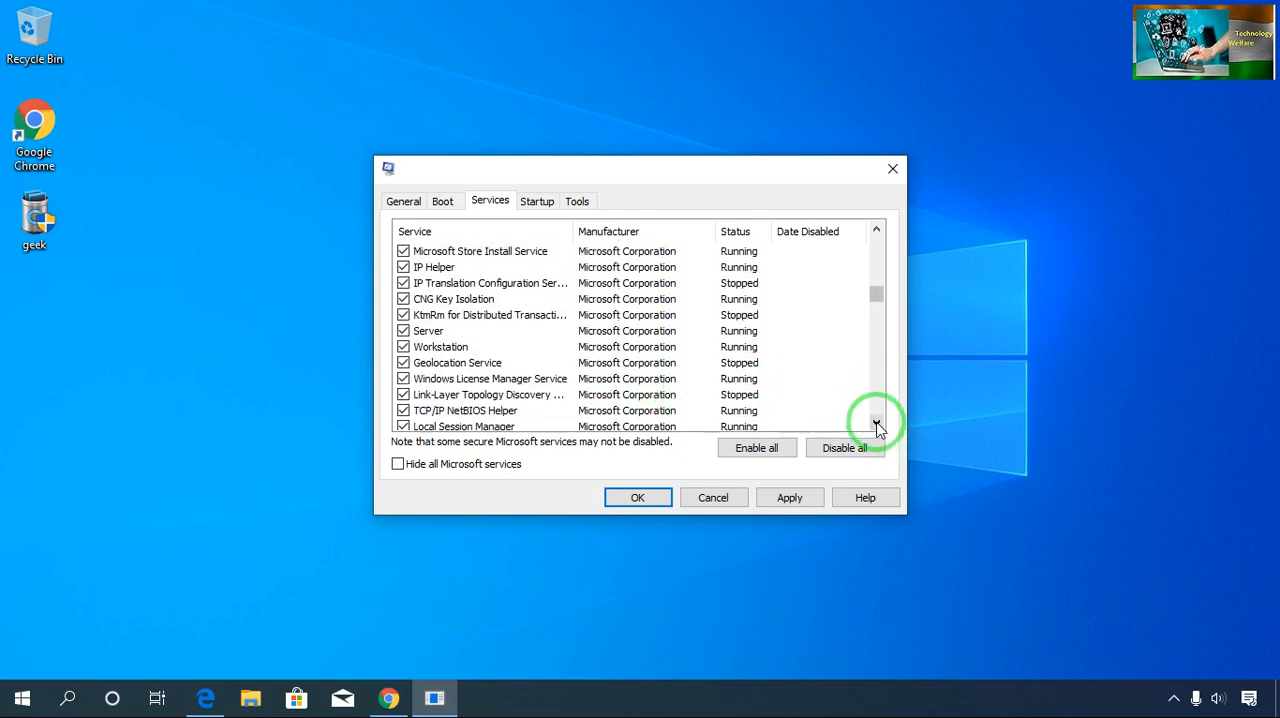
left_click(876, 424)
left_click(876, 424)
left_click(876, 424)
left_click(876, 424)
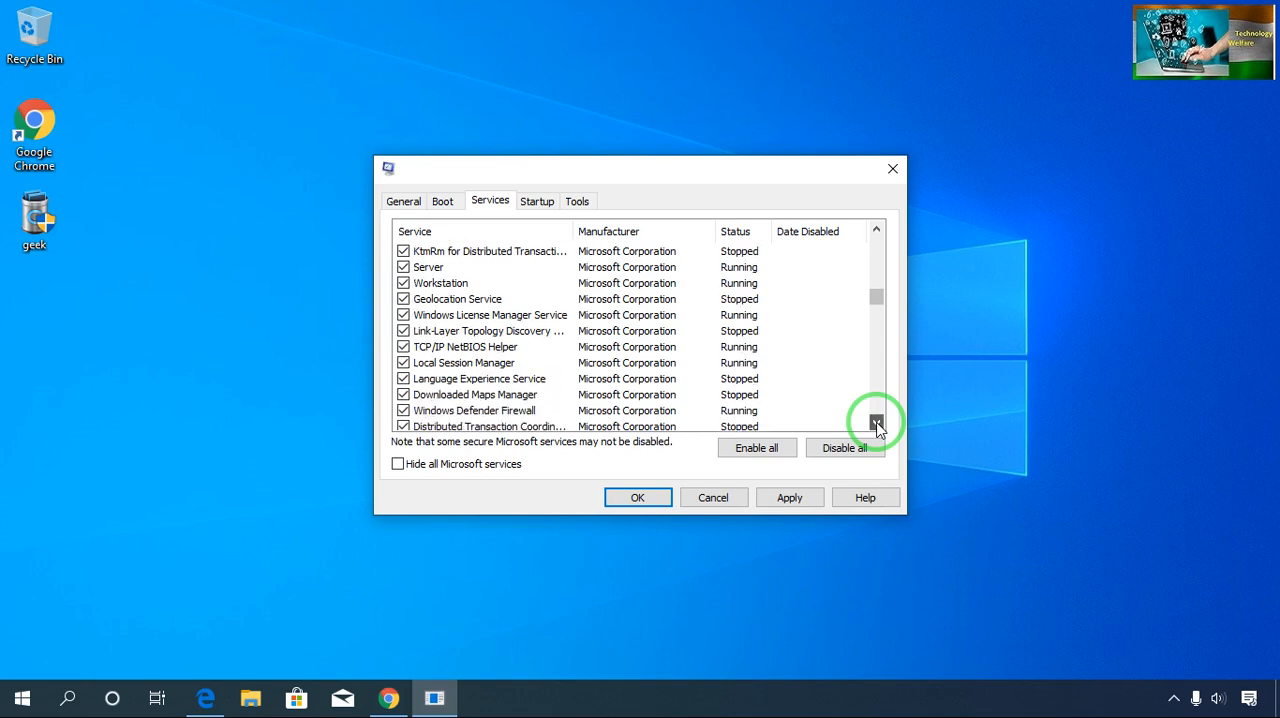
left_click(876, 424)
left_click(876, 424)
left_click(876, 424)
left_click(876, 424)
left_click(876, 424)
left_click(876, 424)
left_click(876, 424)
left_click(876, 424)
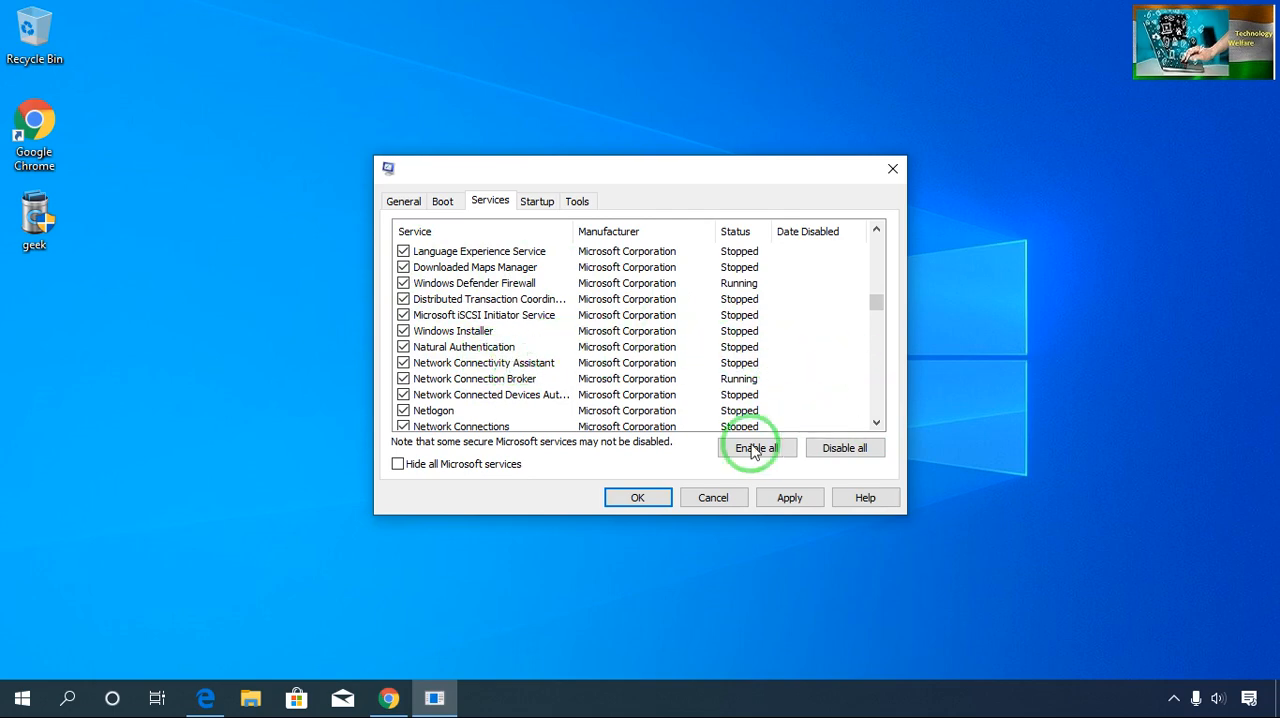
left_click(876, 424)
left_click(876, 424)
left_click(876, 424)
left_click(876, 424)
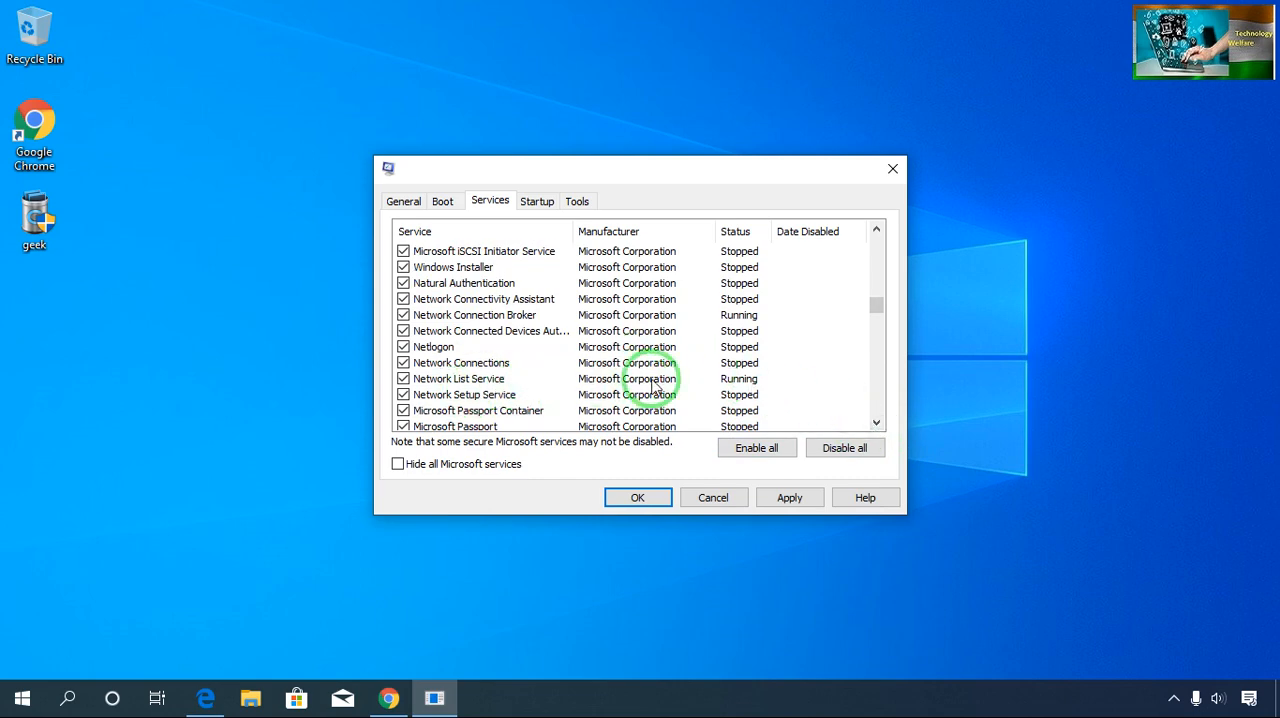
left_click(876, 424)
left_click(876, 424)
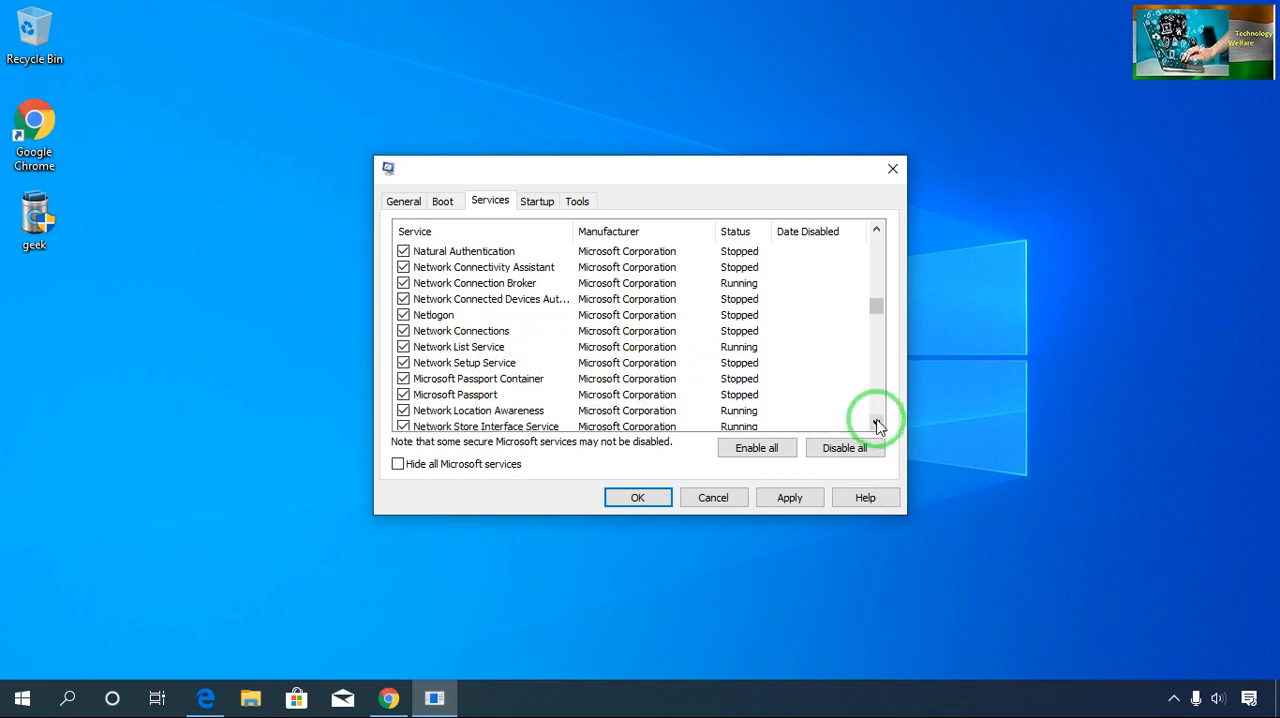
left_click(876, 424)
left_click(876, 424)
left_click(876, 424)
left_click(876, 424)
left_click(876, 424)
left_click(876, 424)
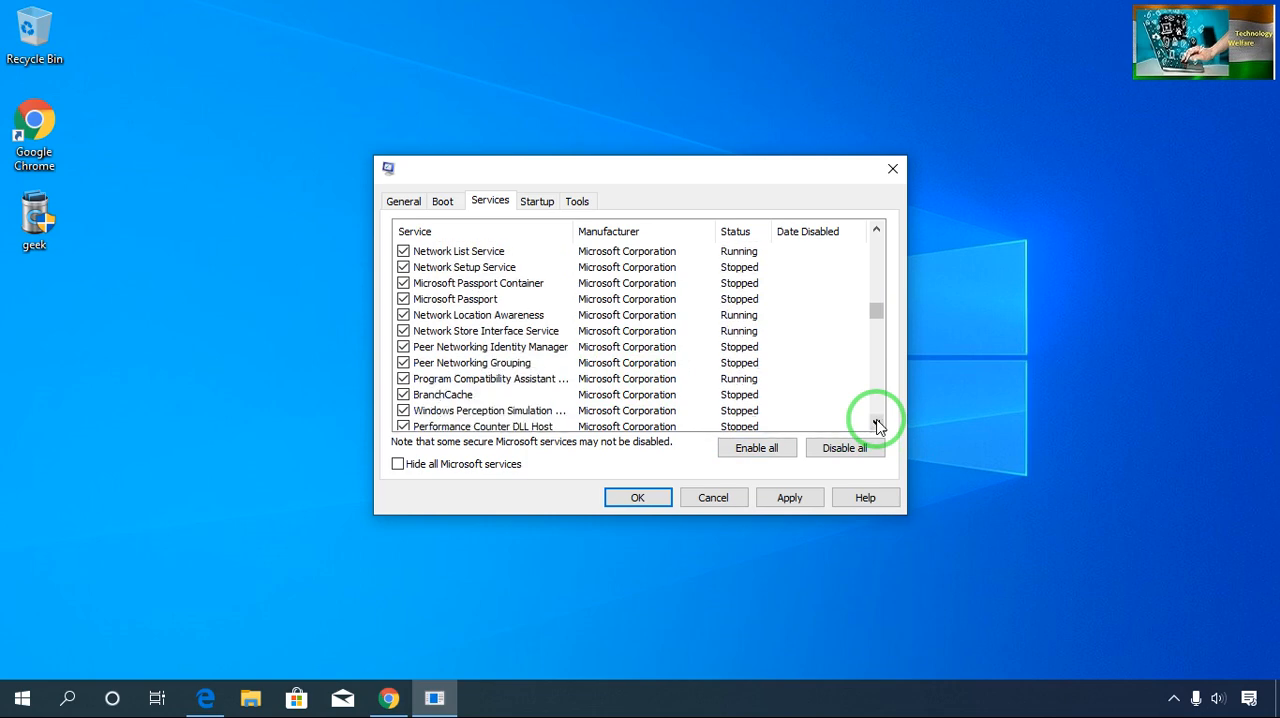
left_click(876, 424)
left_click(876, 424)
left_click(876, 424)
left_click(876, 424)
left_click(876, 424)
left_click(876, 424)
left_click(876, 424)
left_click(876, 424)
left_click(876, 424)
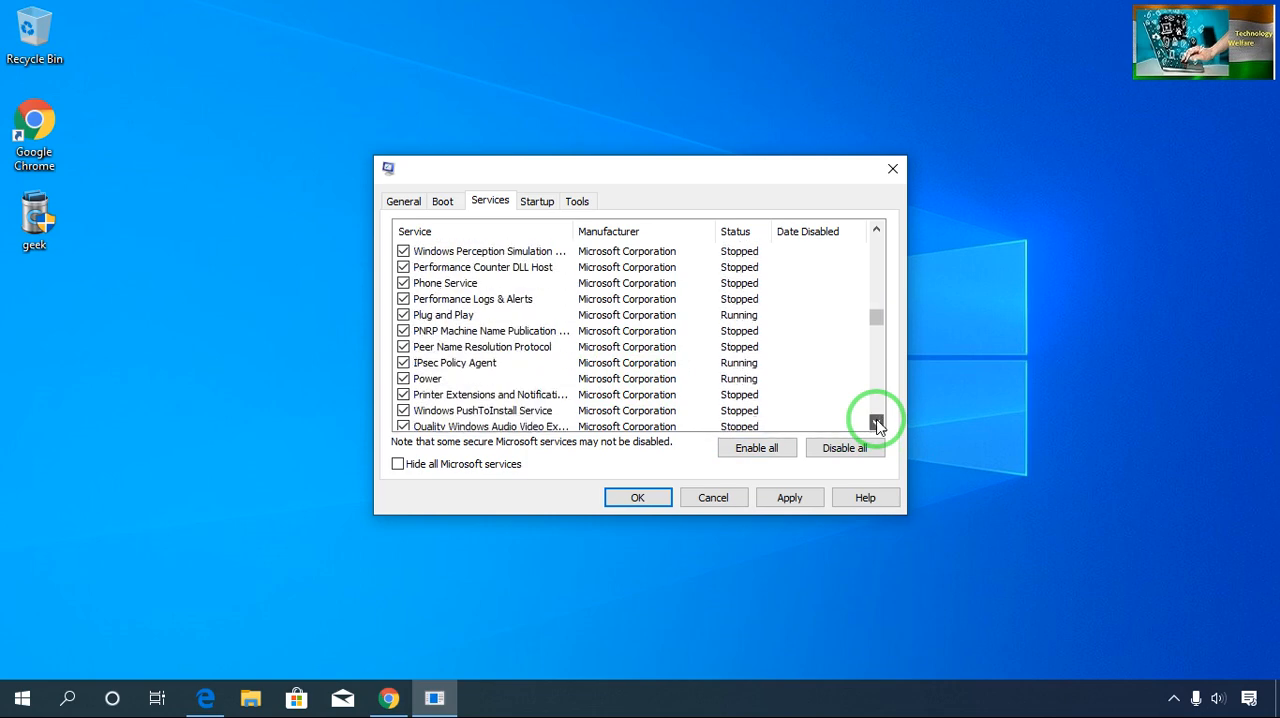
left_click(876, 424)
left_click(876, 424)
left_click(876, 424)
left_click(876, 424)
left_click(876, 424)
left_click(876, 424)
left_click(876, 424)
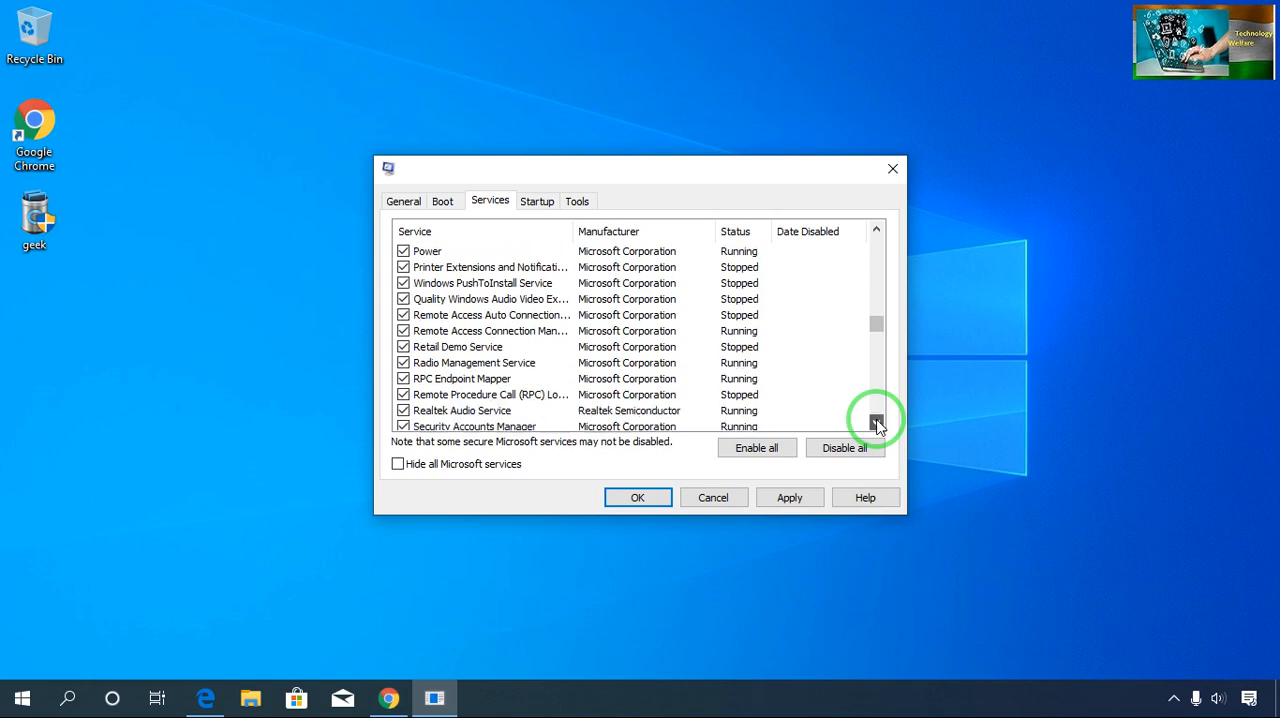
left_click(876, 424)
left_click(876, 424)
left_click(876, 424)
left_click(876, 424)
left_click(876, 424)
left_click(876, 424)
left_click(876, 424)
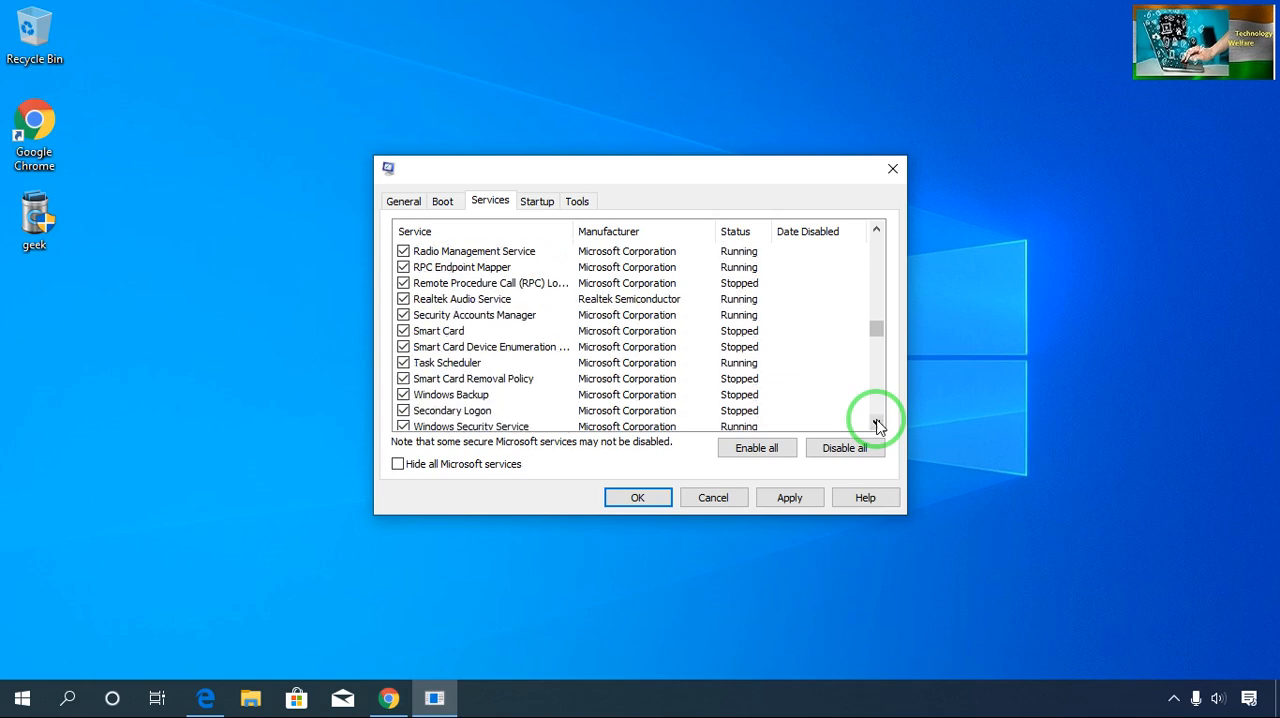
left_click(876, 424)
left_click(876, 424)
left_click(876, 424)
left_click(876, 424)
left_click(876, 424)
left_click(876, 424)
left_click(876, 424)
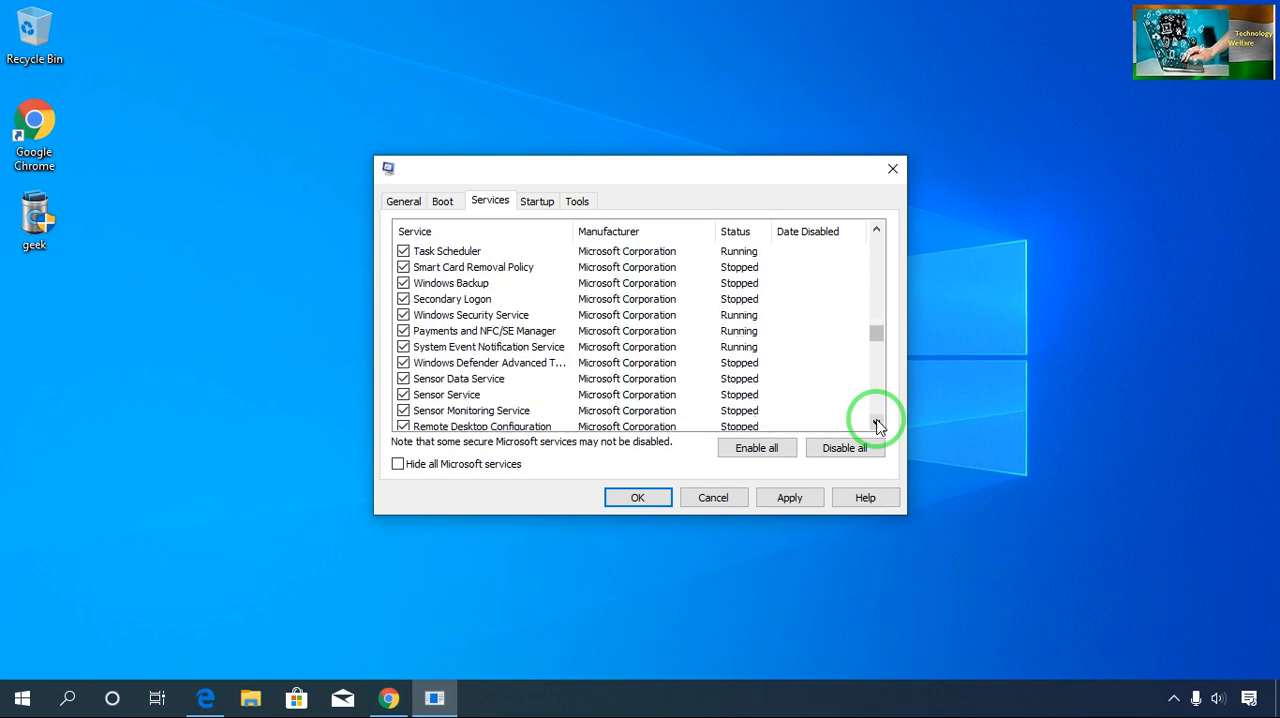
left_click(876, 424)
left_click(876, 424)
left_click(876, 424)
left_click(876, 424)
left_click(876, 424)
left_click(876, 424)
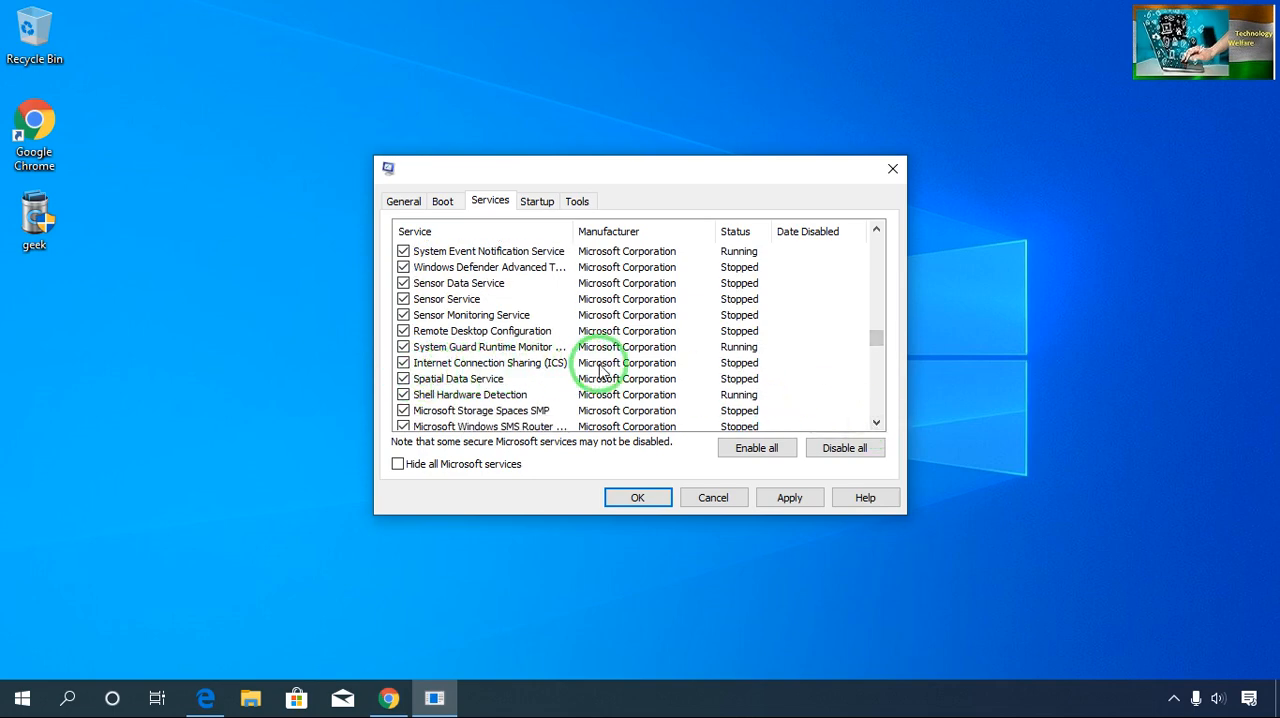
left_click(876, 425)
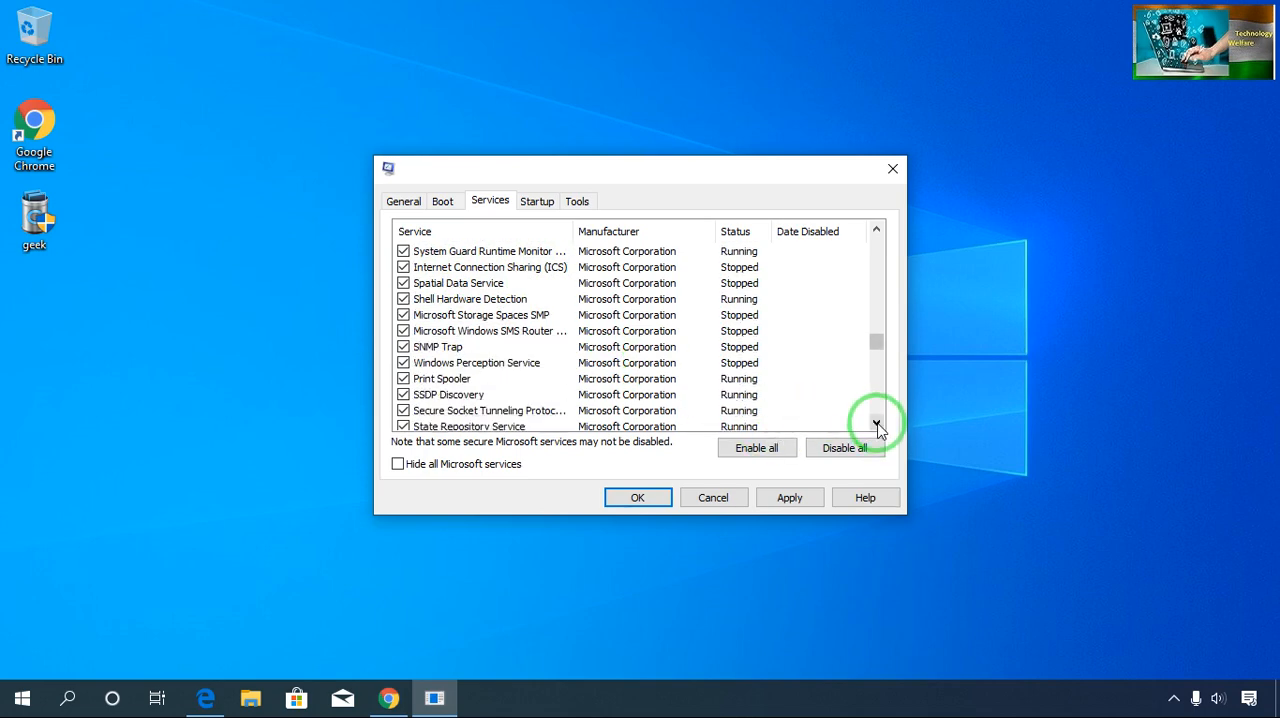
left_click(876, 425)
left_click(876, 425)
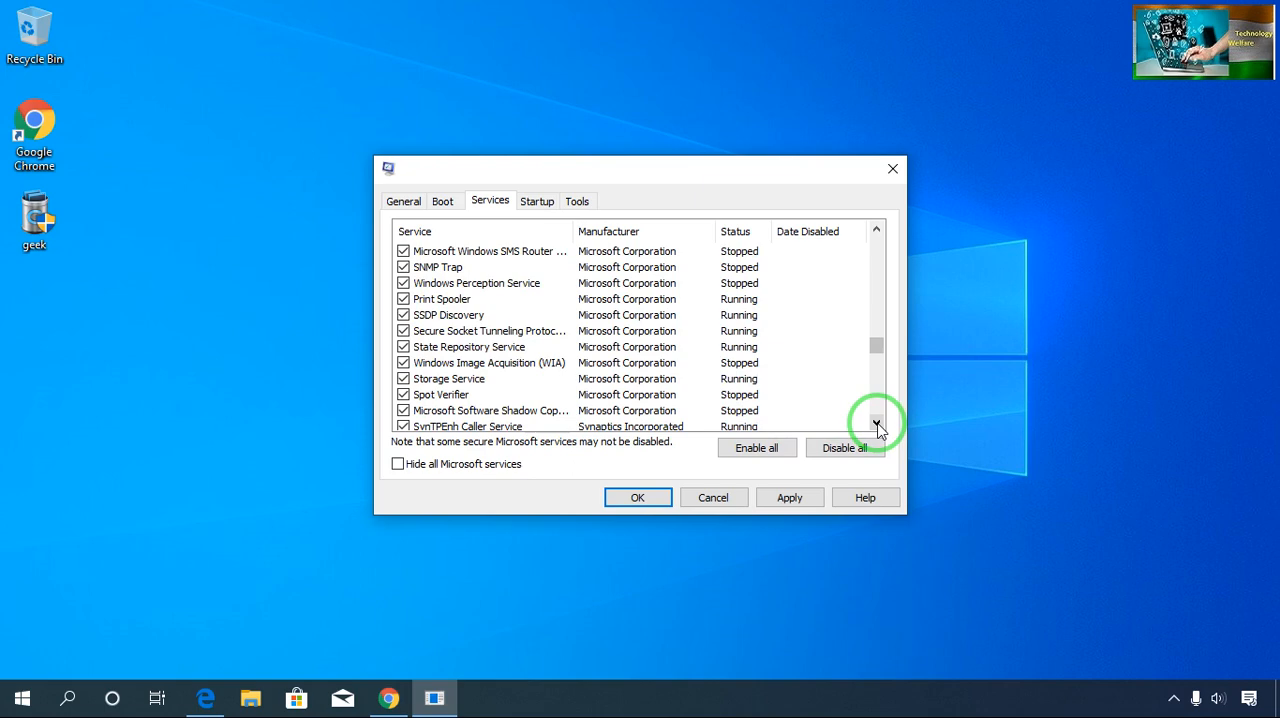
left_click(876, 425)
left_click(876, 425)
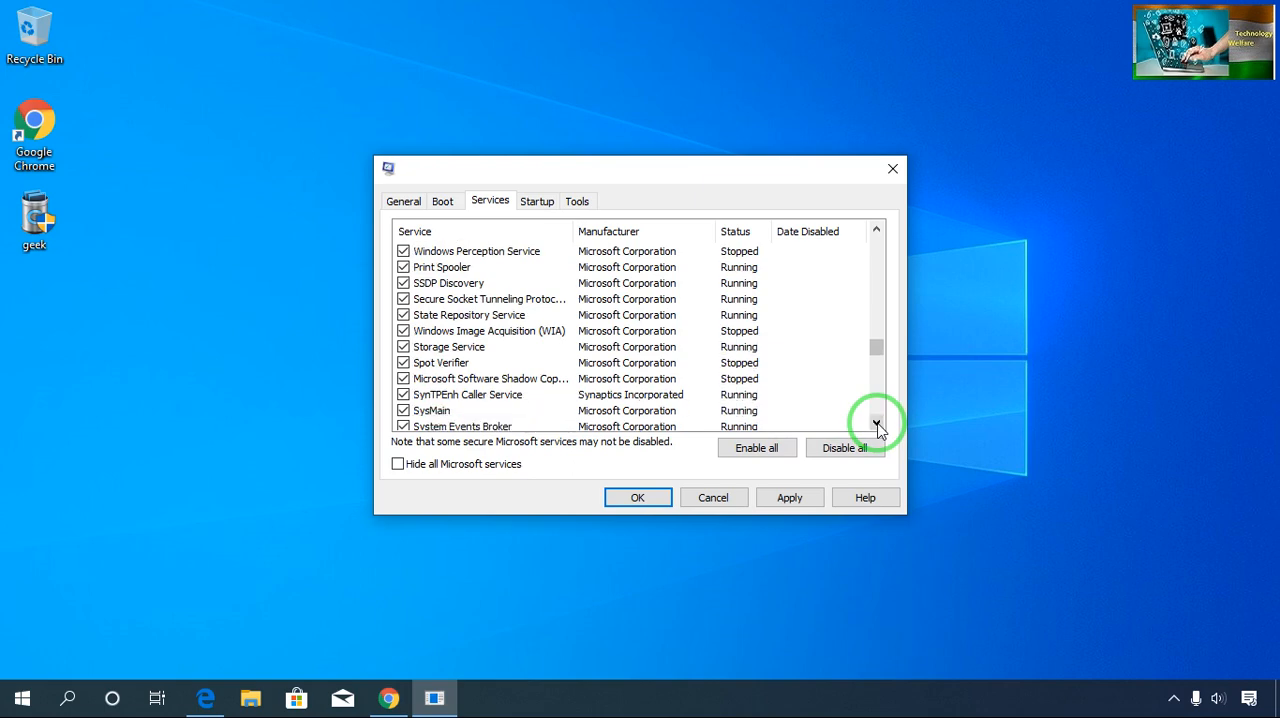
left_click(876, 425)
left_click(876, 425)
left_click(876, 425)
left_click(876, 425)
left_click(876, 425)
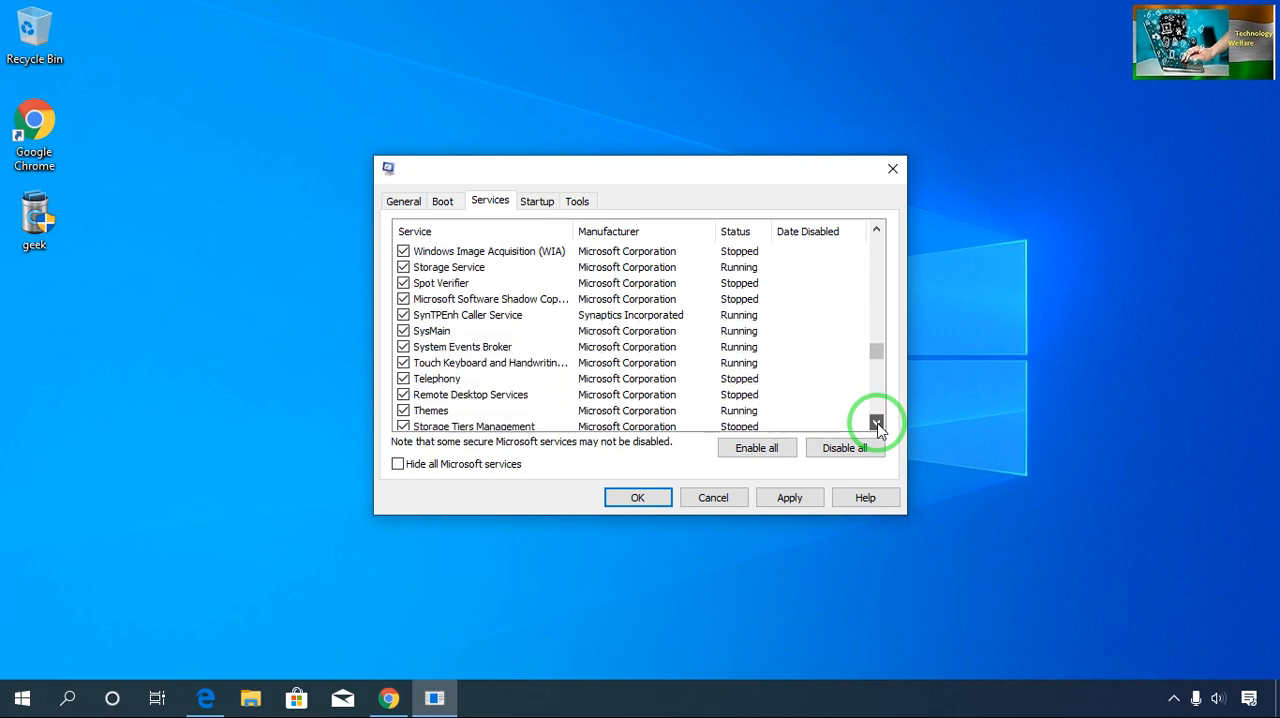
left_click(876, 425)
left_click(876, 425)
left_click(876, 425)
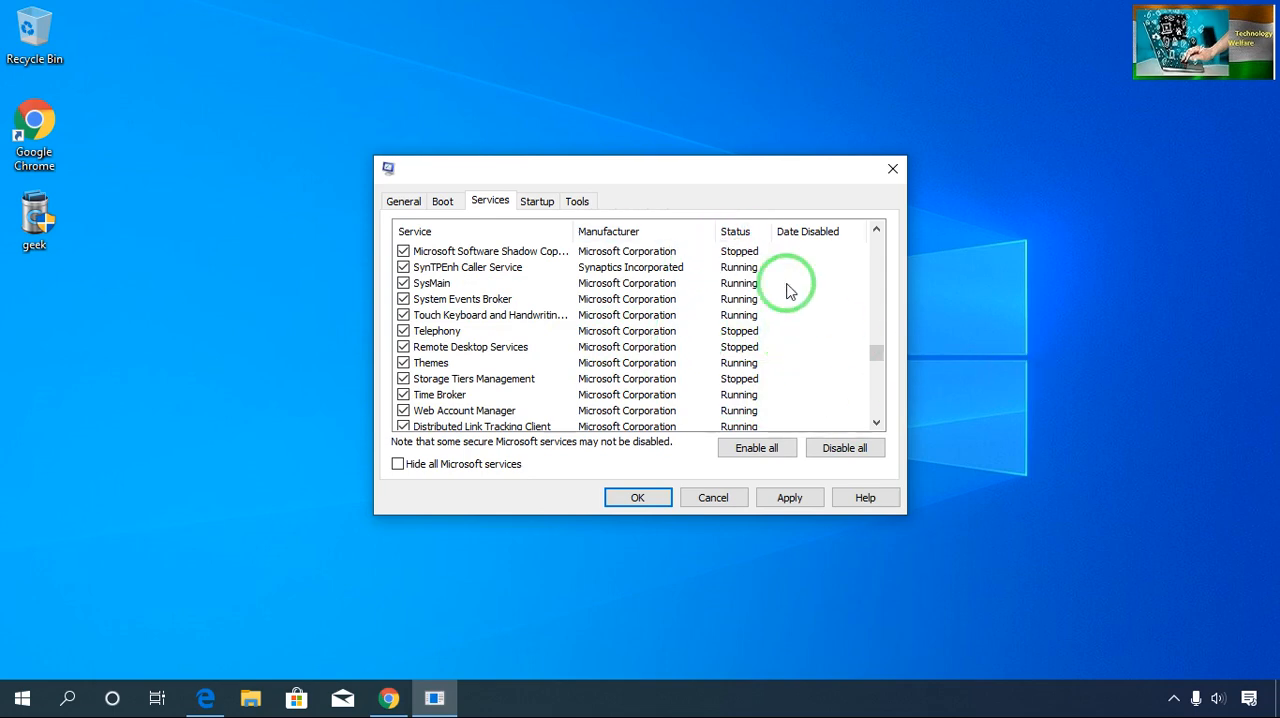
left_click(877, 425)
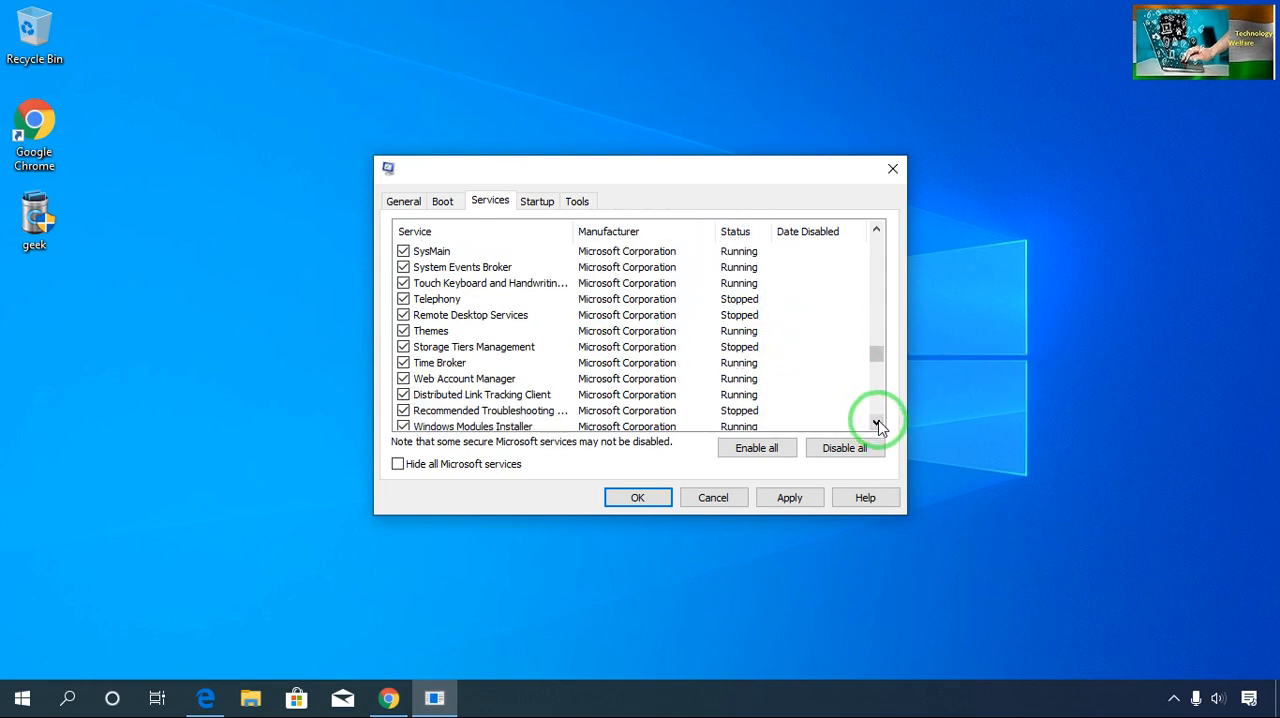
left_click(877, 425)
left_click(877, 425)
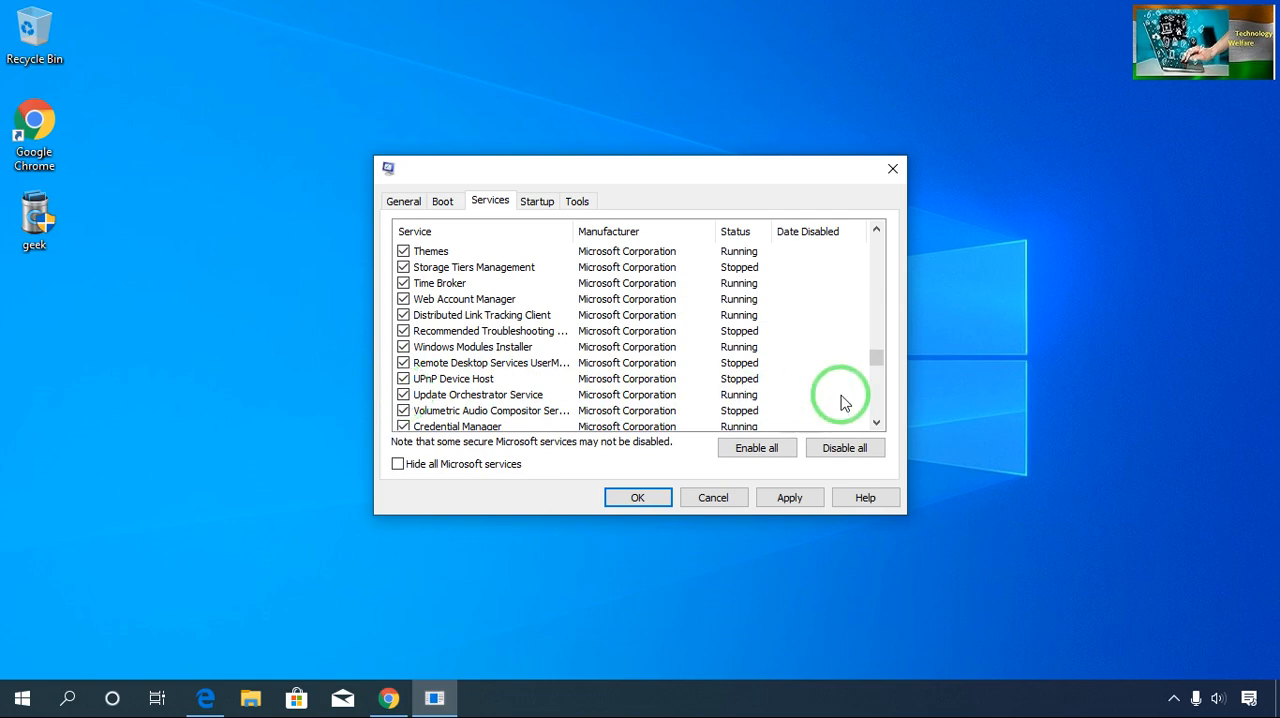
left_click(877, 423)
left_click(877, 423)
left_click(877, 423)
left_click(877, 423)
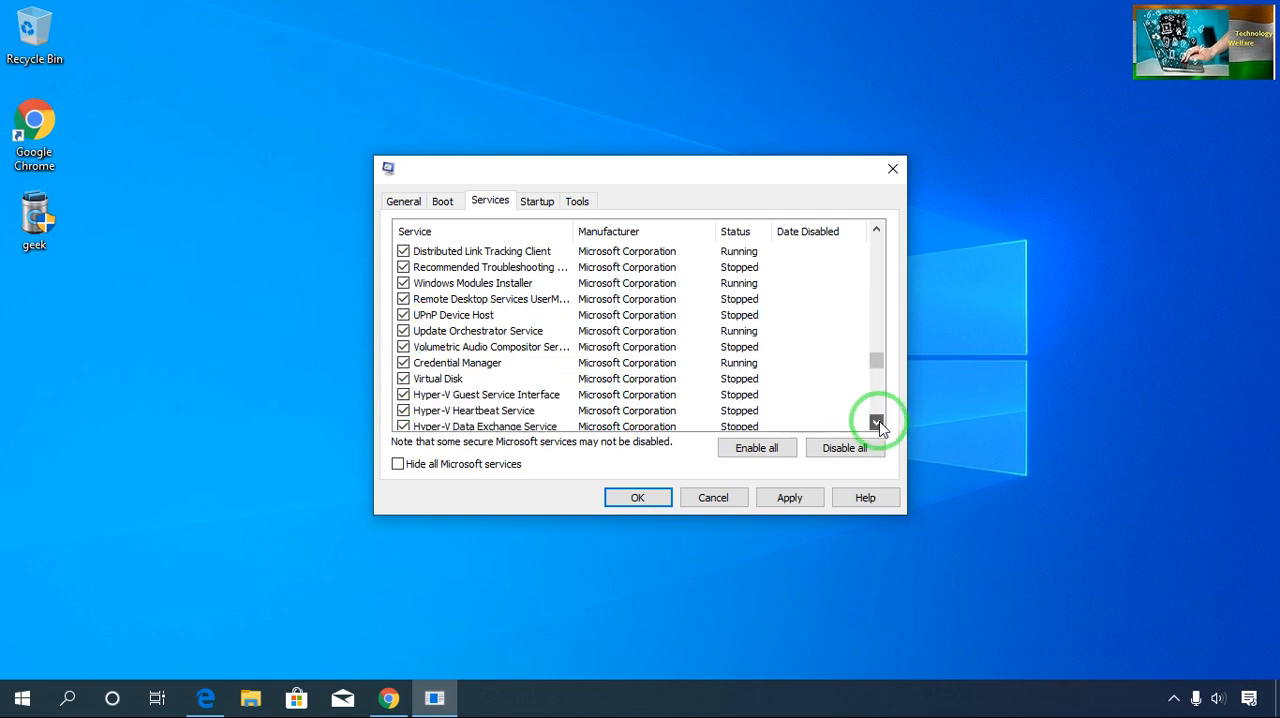
left_click(877, 423)
left_click(877, 423)
left_click(877, 423)
left_click(877, 423)
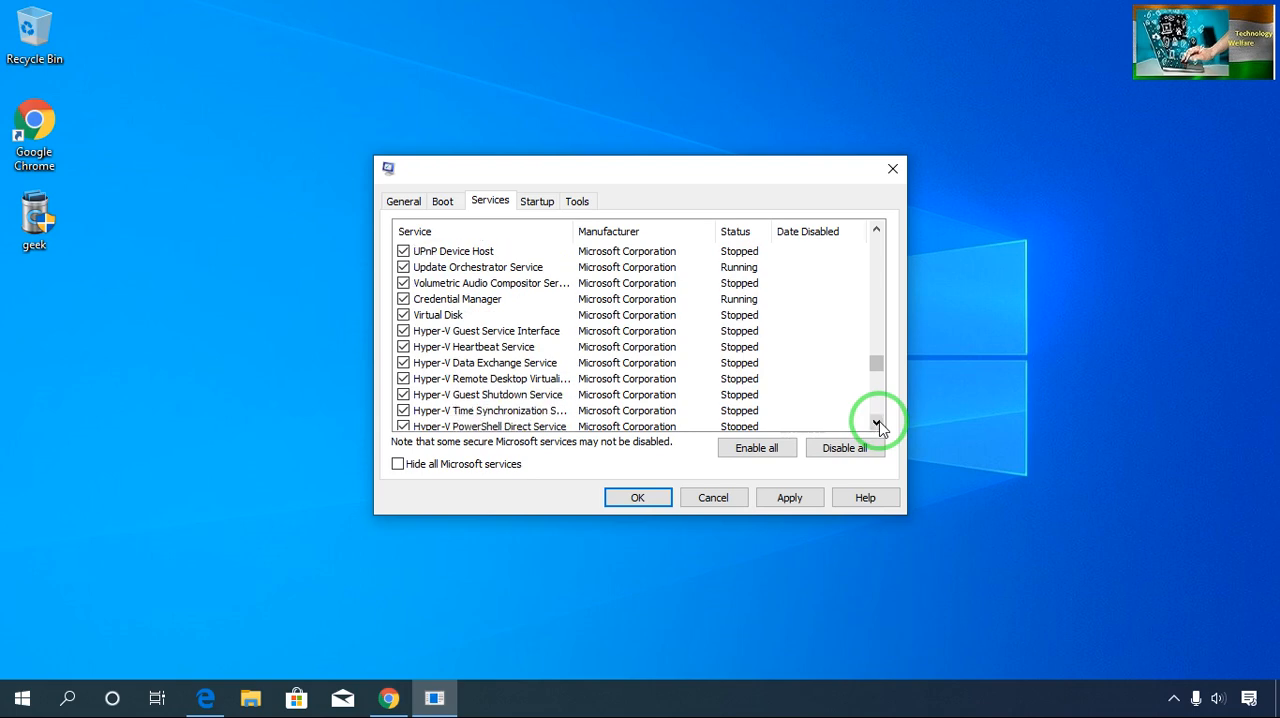
left_click(877, 423)
left_click(877, 423)
left_click(877, 423)
left_click(877, 423)
left_click(877, 423)
left_click(877, 423)
left_click(877, 423)
left_click(877, 423)
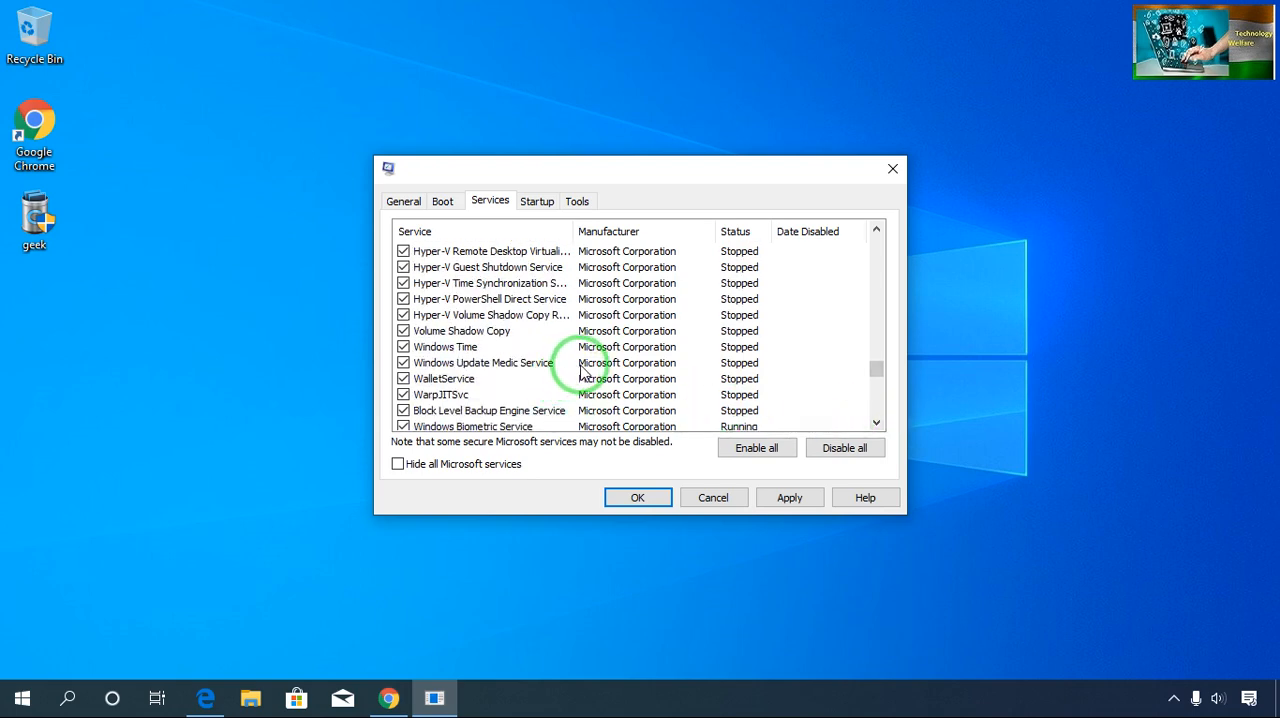
left_click(877, 423)
left_click(877, 423)
left_click(877, 423)
left_click(877, 423)
left_click(877, 423)
left_click(877, 423)
double_click(877, 423)
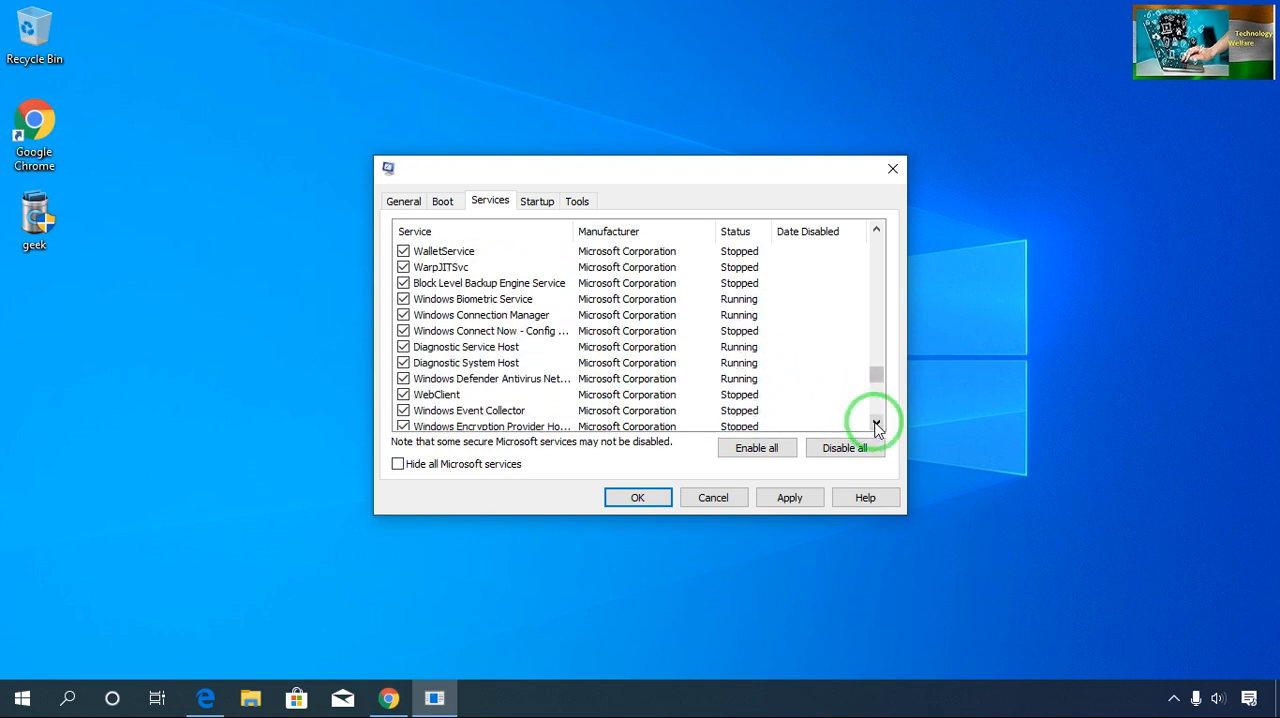
double_click(877, 423)
left_click(877, 423)
double_click(877, 423)
left_click(877, 423)
left_click(877, 423)
double_click(877, 423)
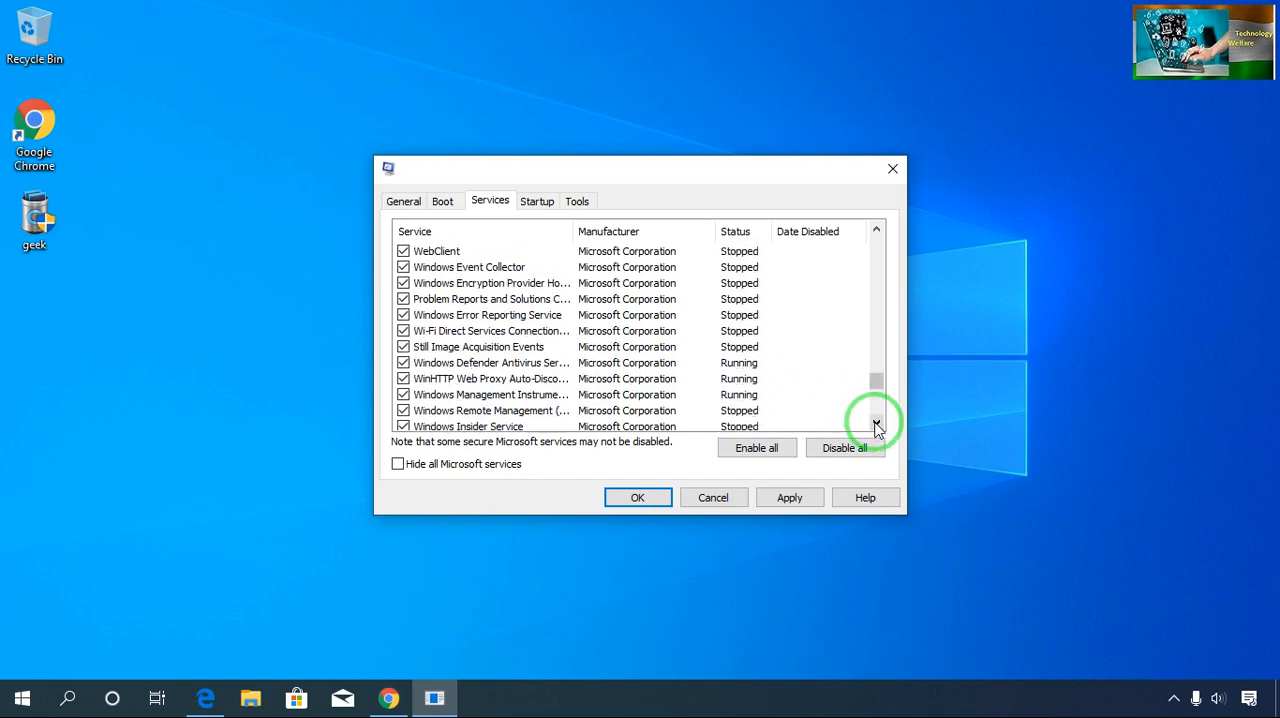
double_click(877, 423)
left_click(877, 423)
left_click(877, 423)
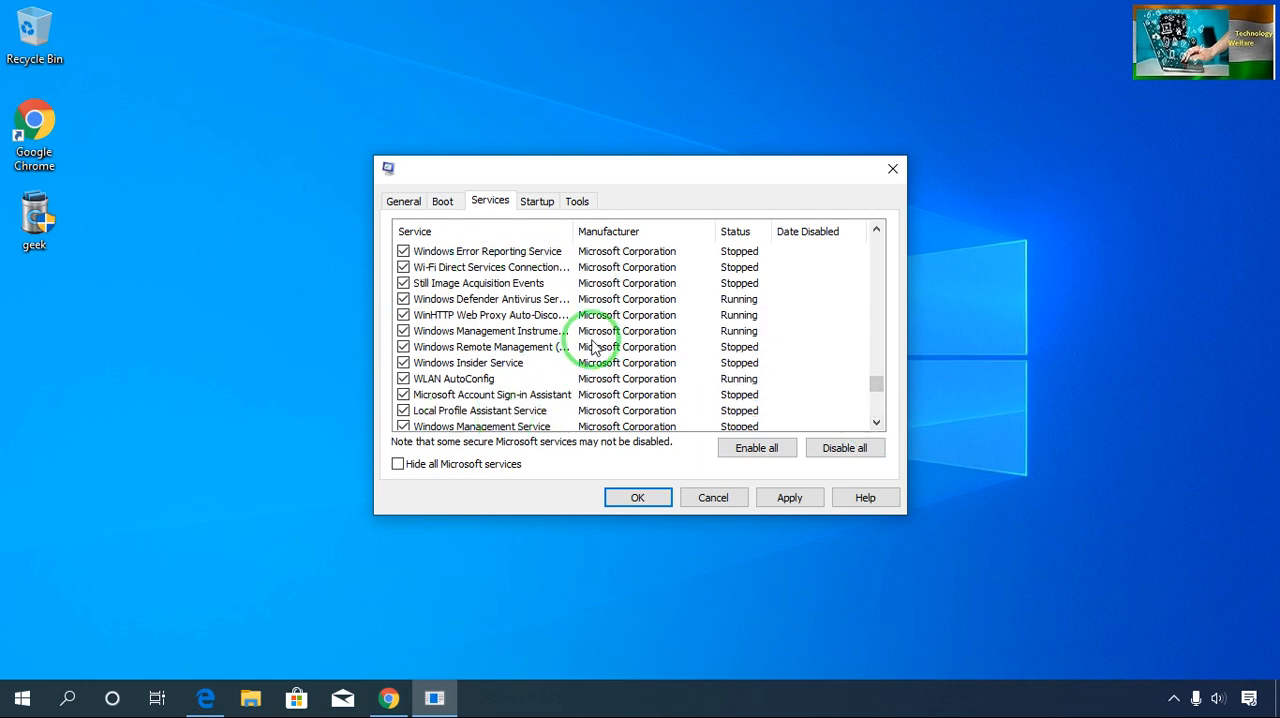
left_click(877, 423)
left_click(877, 423)
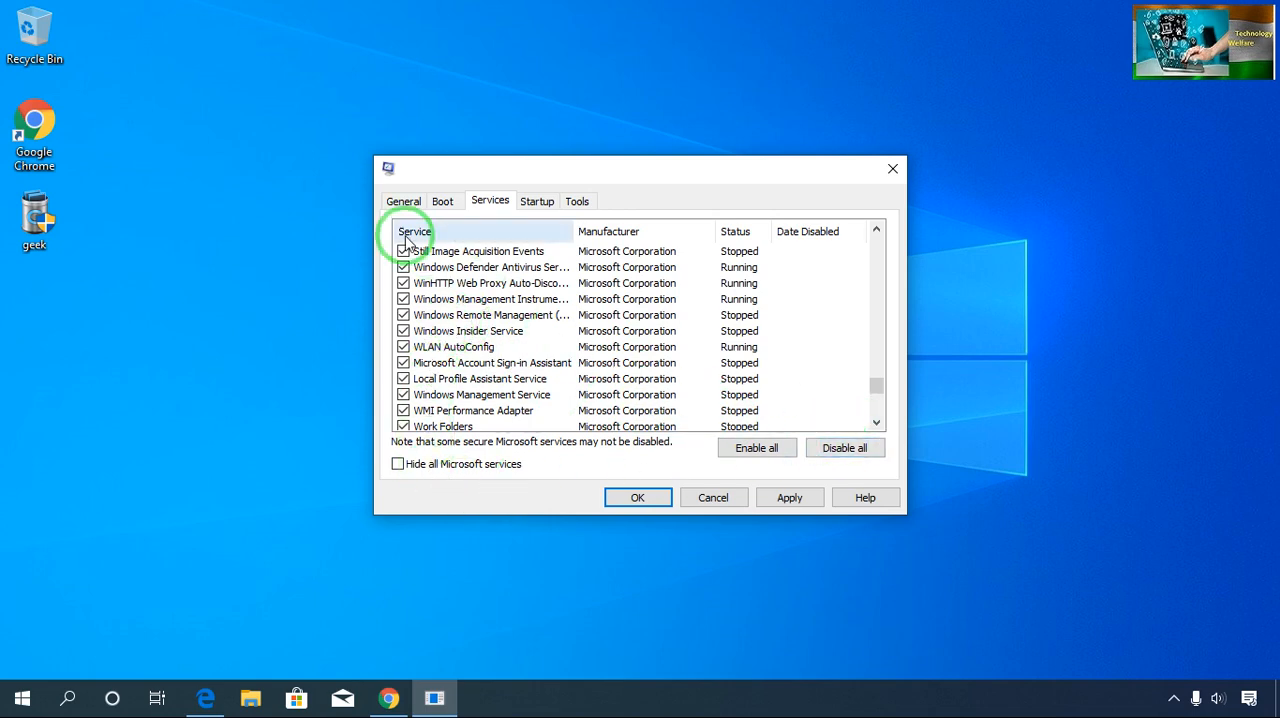
- Deselect Windows Update, WWAN AutoConfig, the four Xbox services, Agent Activation Runtime, GameDVR and Broadcast, and CaptureService, leaving Bluetooth User Support Service selected
left_click(877, 424)
left_click(877, 424)
left_click(877, 424)
left_click(877, 424)
double_click(877, 424)
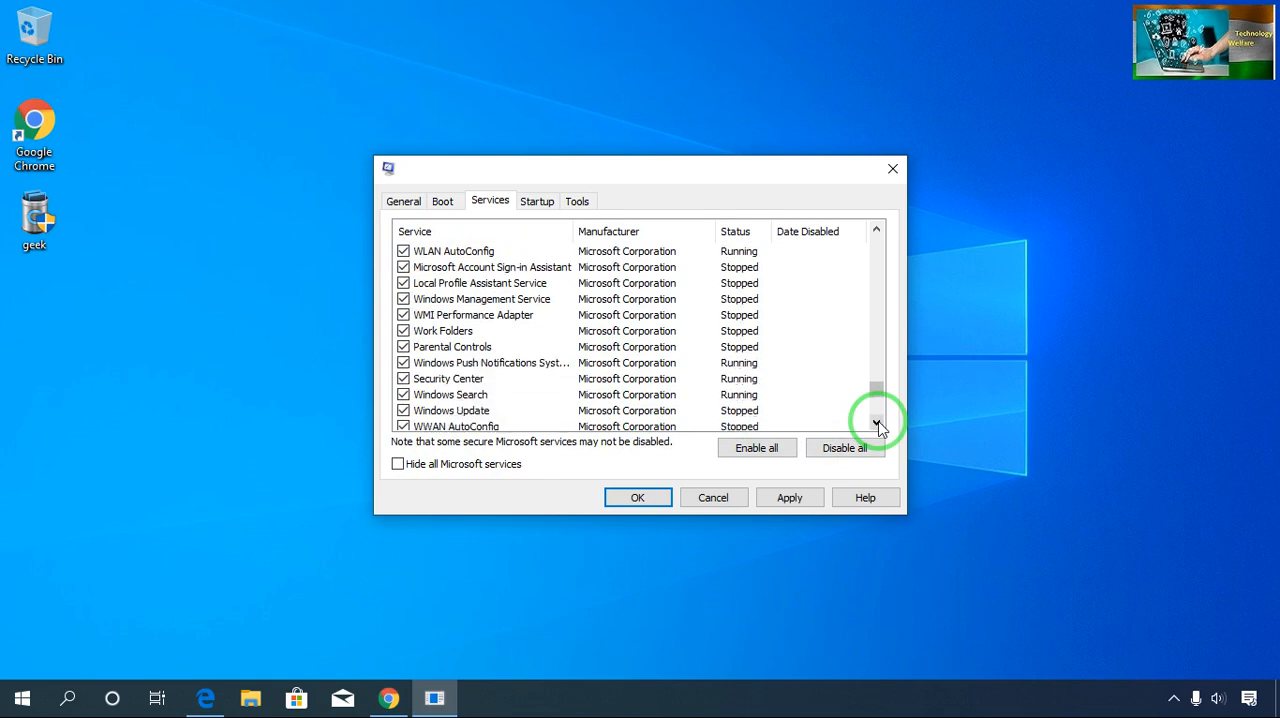
double_click(877, 424)
left_click(877, 424)
double_click(877, 424)
double_click(877, 424)
left_click(877, 424)
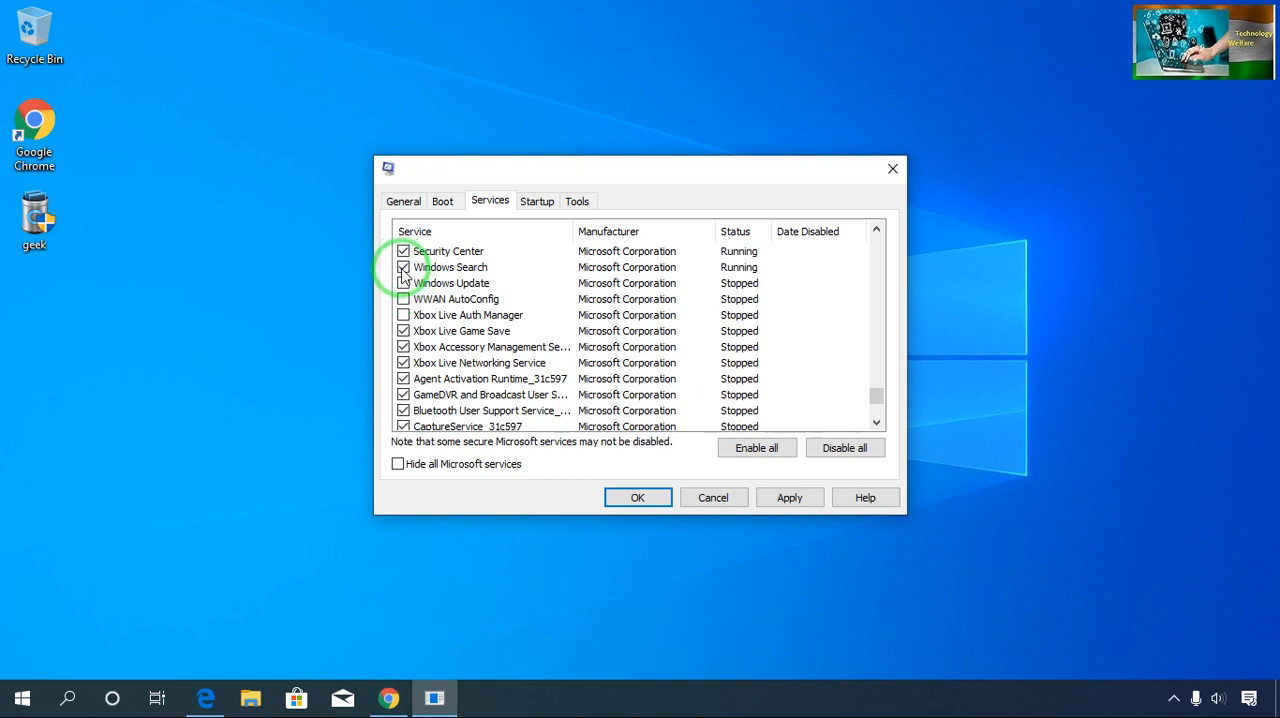
left_click(403, 331)
left_click(403, 347)
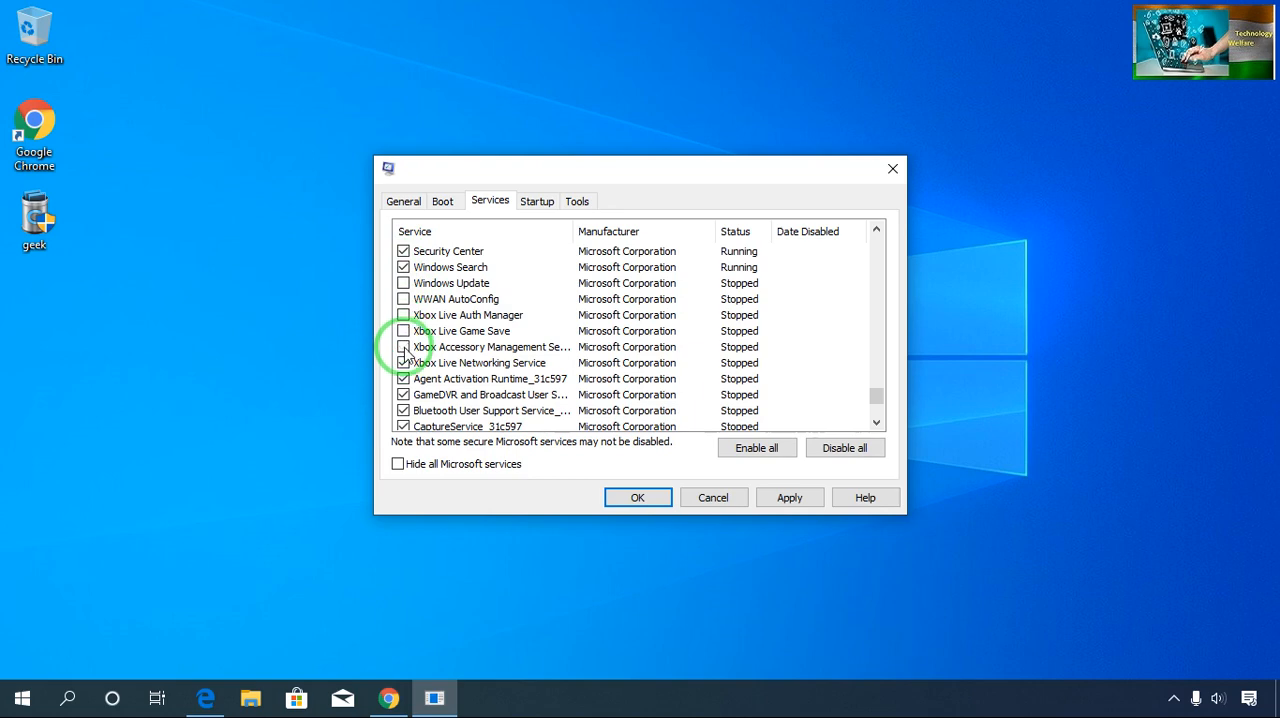
left_click(403, 379)
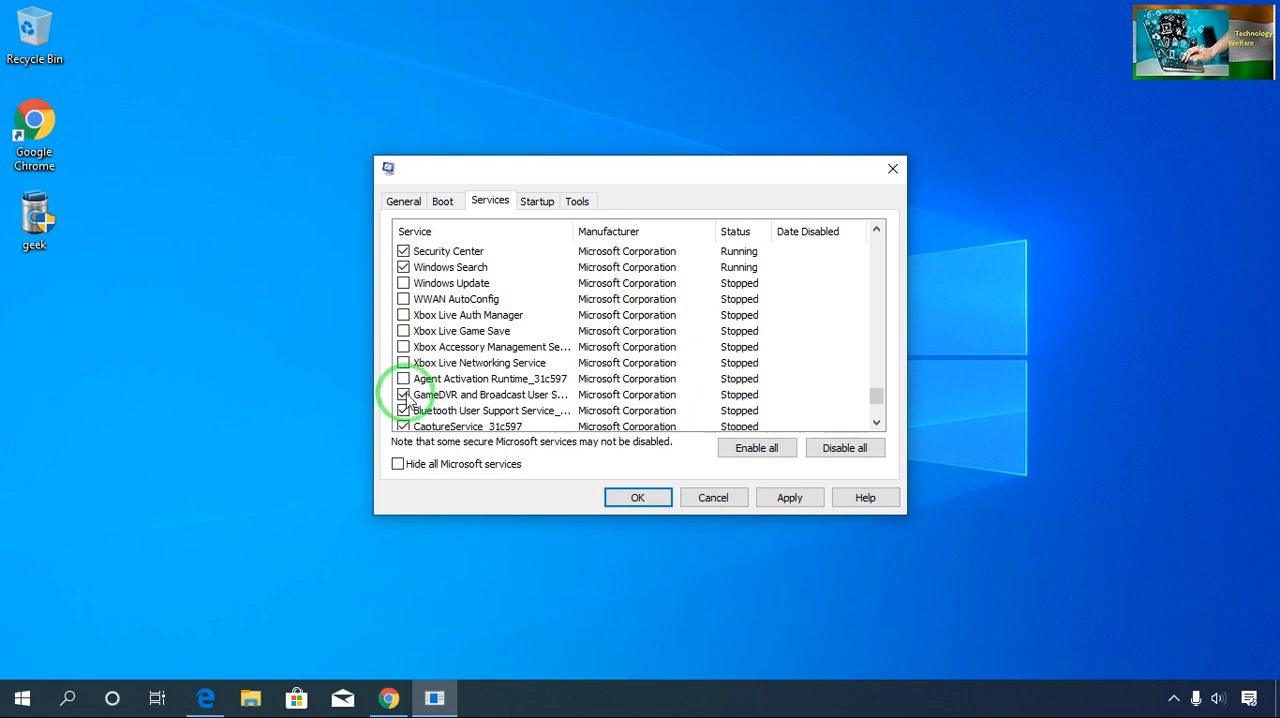
left_click(403, 395)
left_click(403, 411)
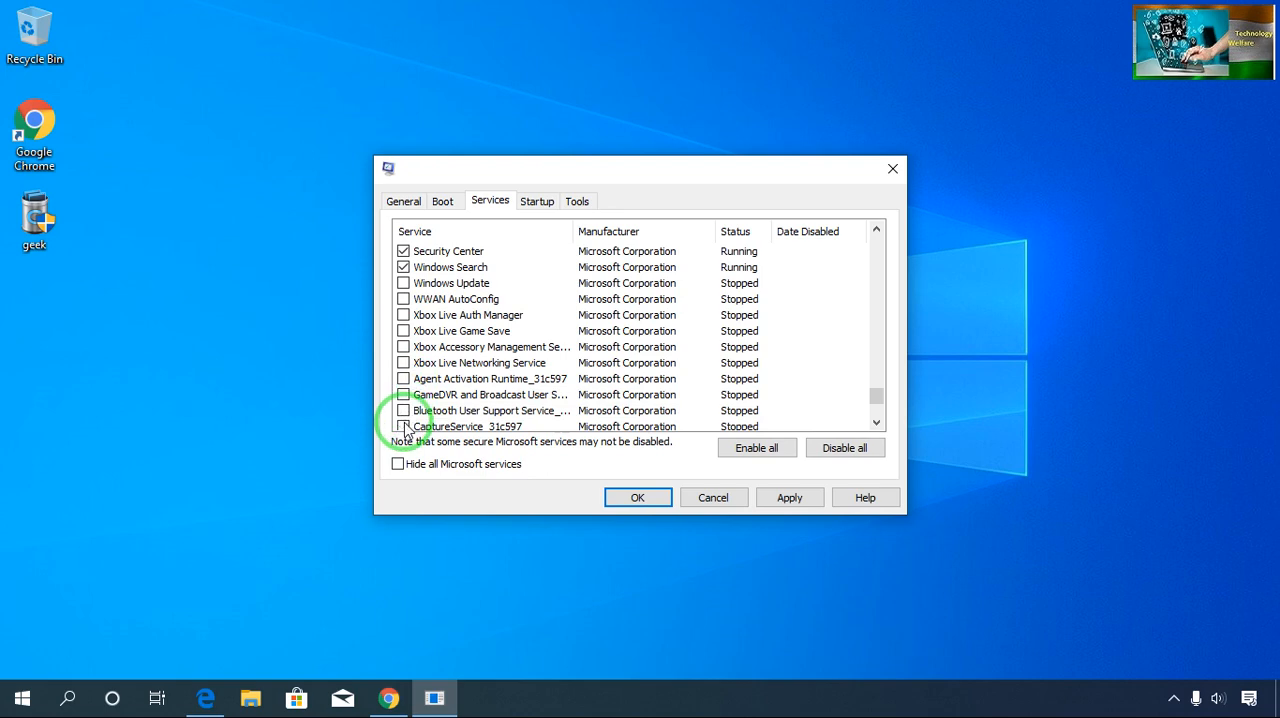
left_click(403, 412)
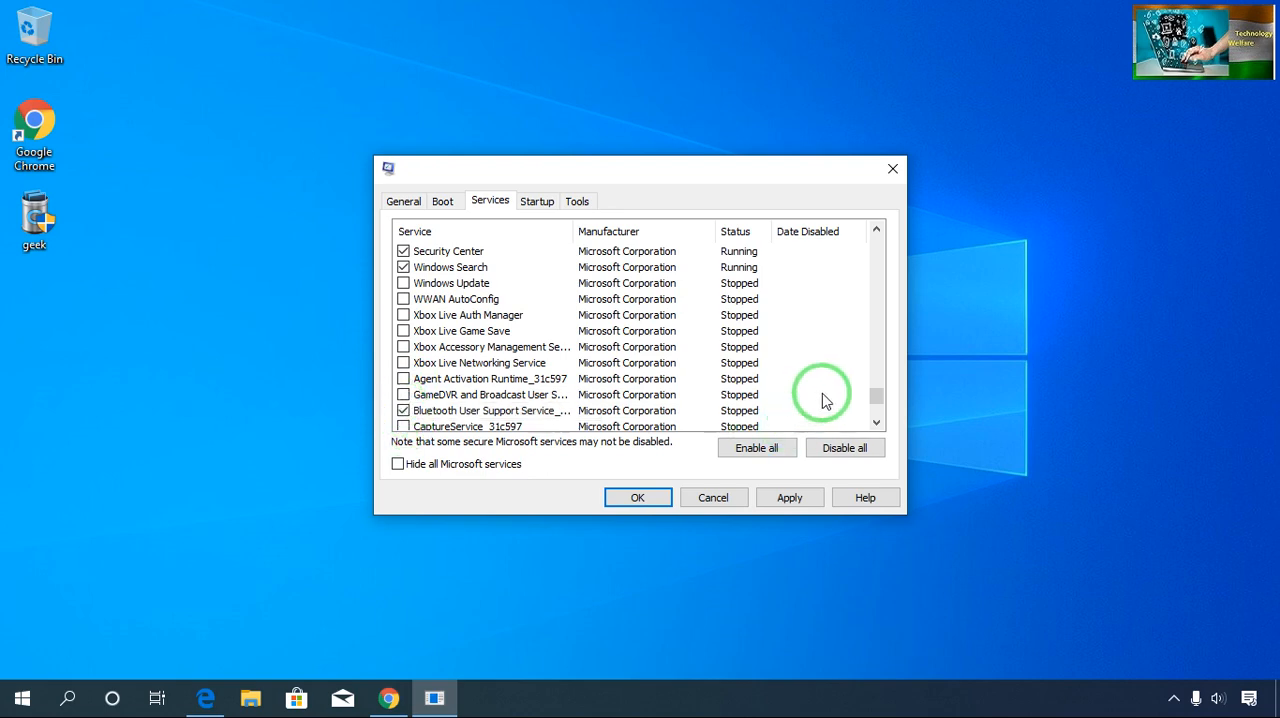
- Look through the remaining services from Clipboard User Service down to Windows Push Notifications User Service for ones that are not needed
left_click(875, 425)
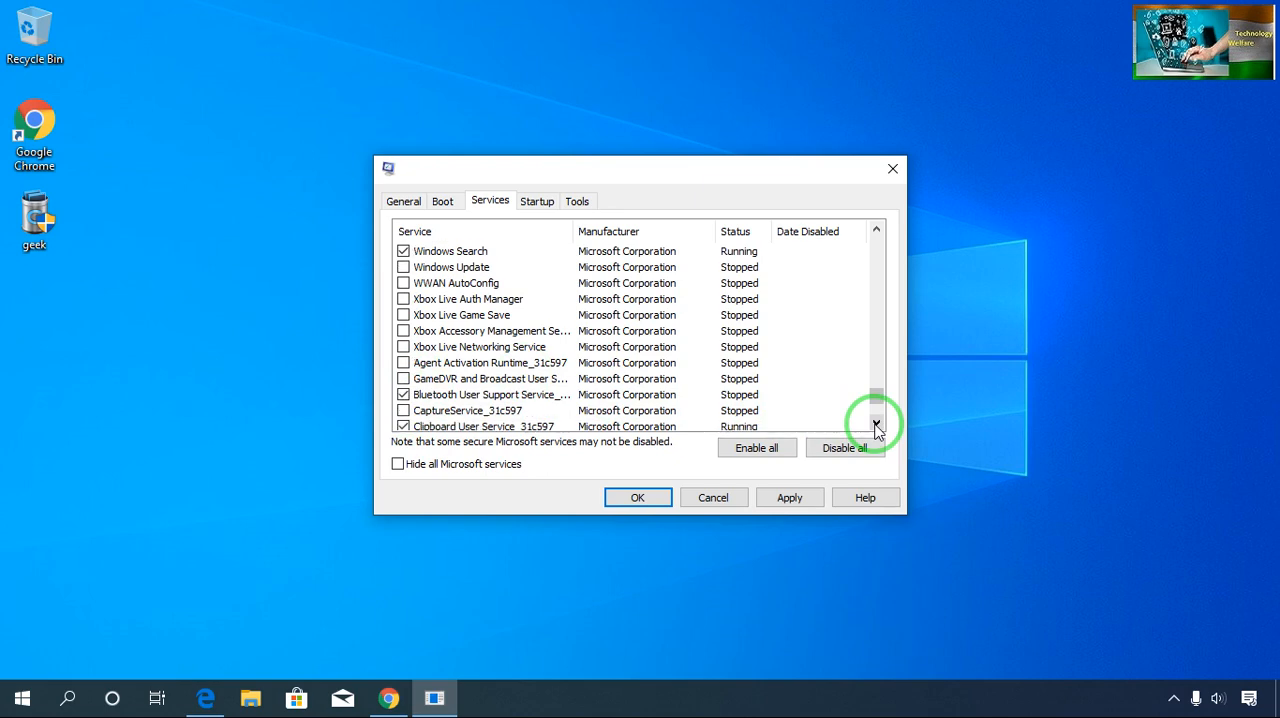
left_click(875, 425)
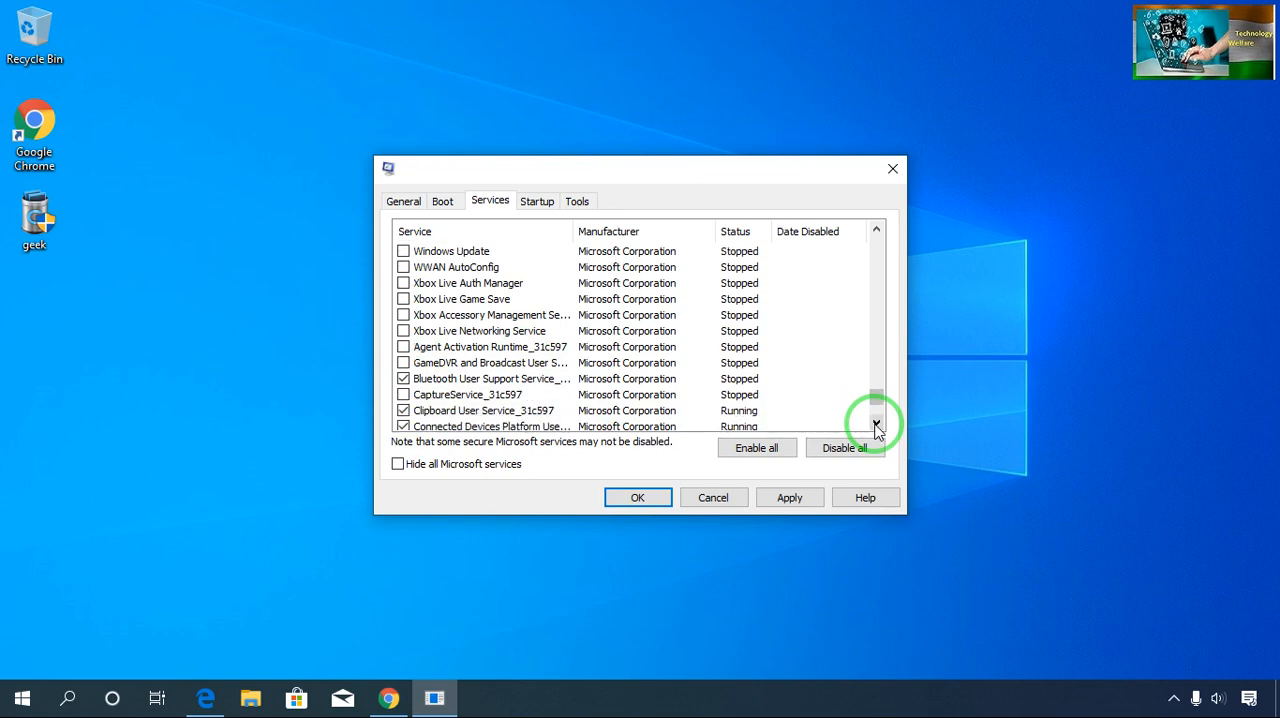
left_click(875, 425)
left_click(875, 425)
left_click(875, 425)
left_click(875, 425)
left_click(875, 425)
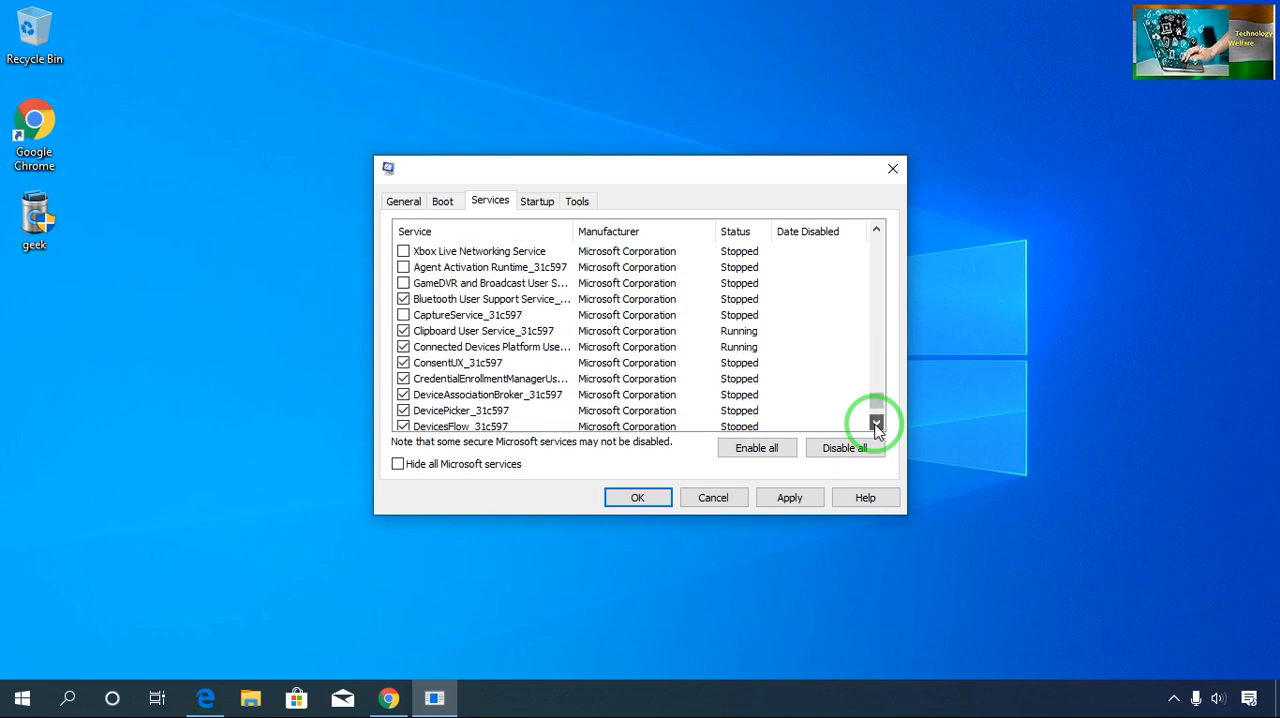
left_click(875, 425)
left_click(875, 425)
left_click(875, 425)
left_click(875, 425)
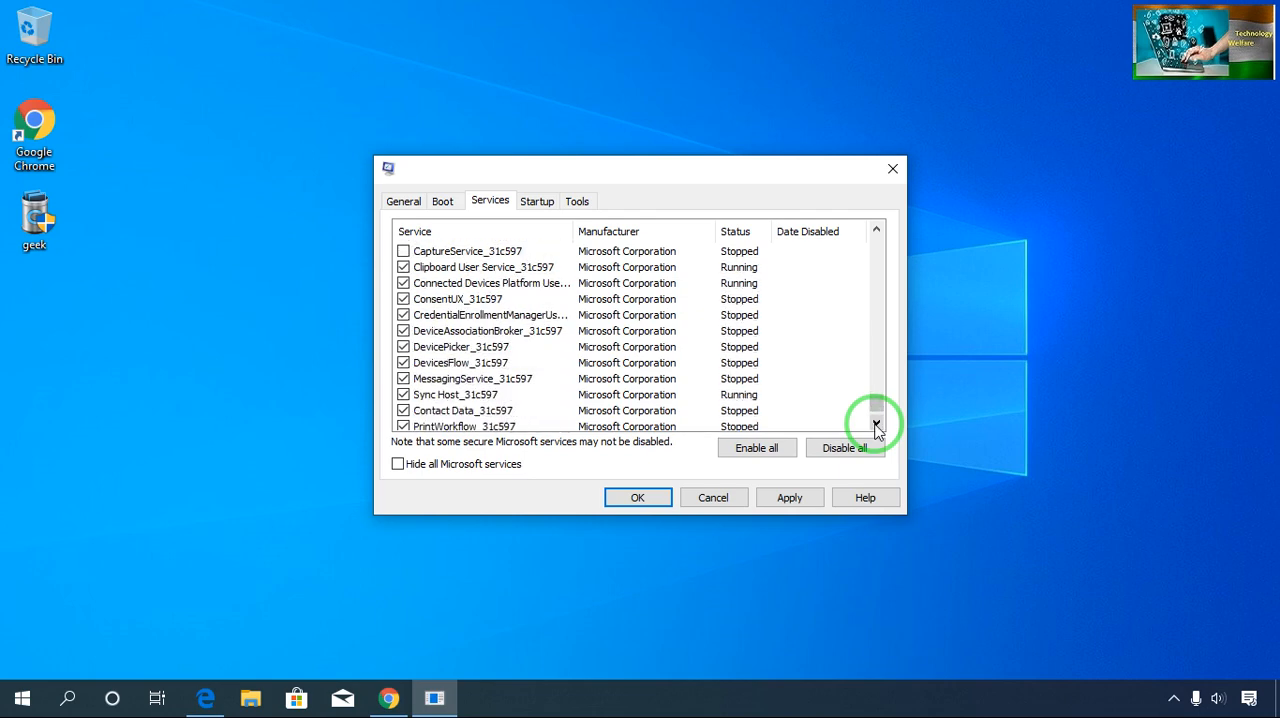
left_click(875, 425)
left_click(875, 425)
left_click(875, 425)
left_click(875, 425)
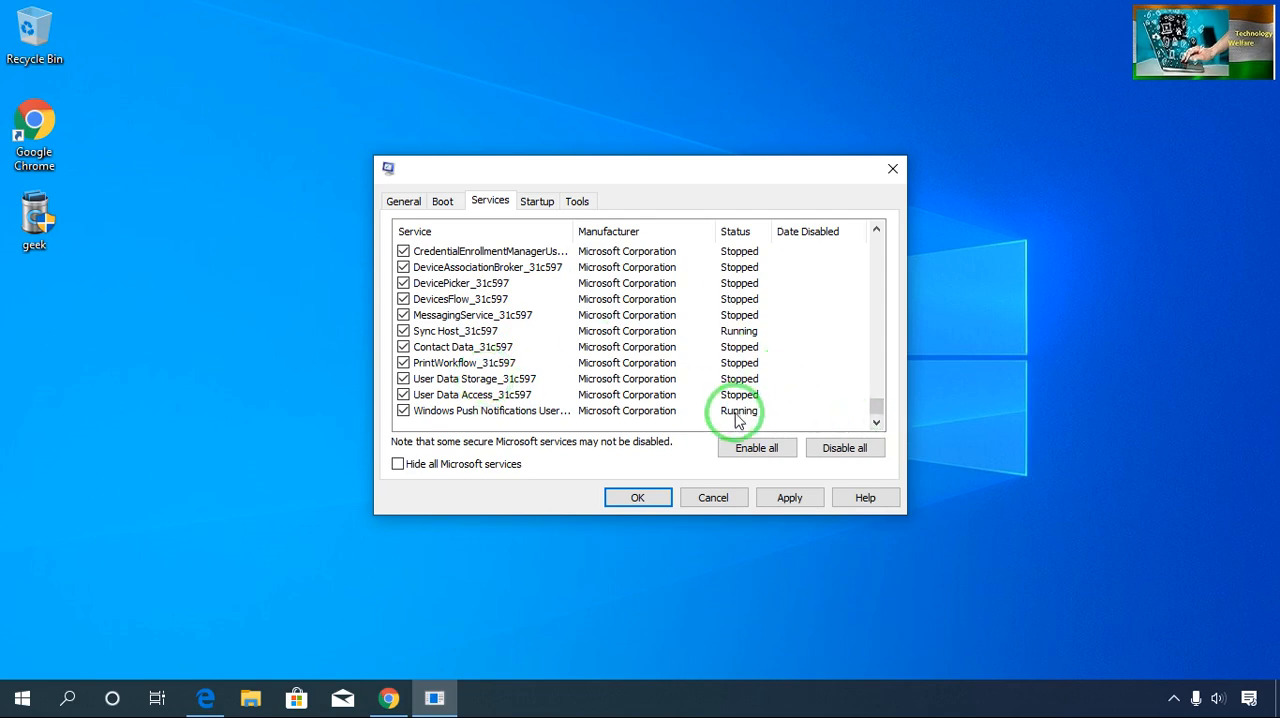
- Enable all services in System Configuration and apply the change
left_click(772, 452)
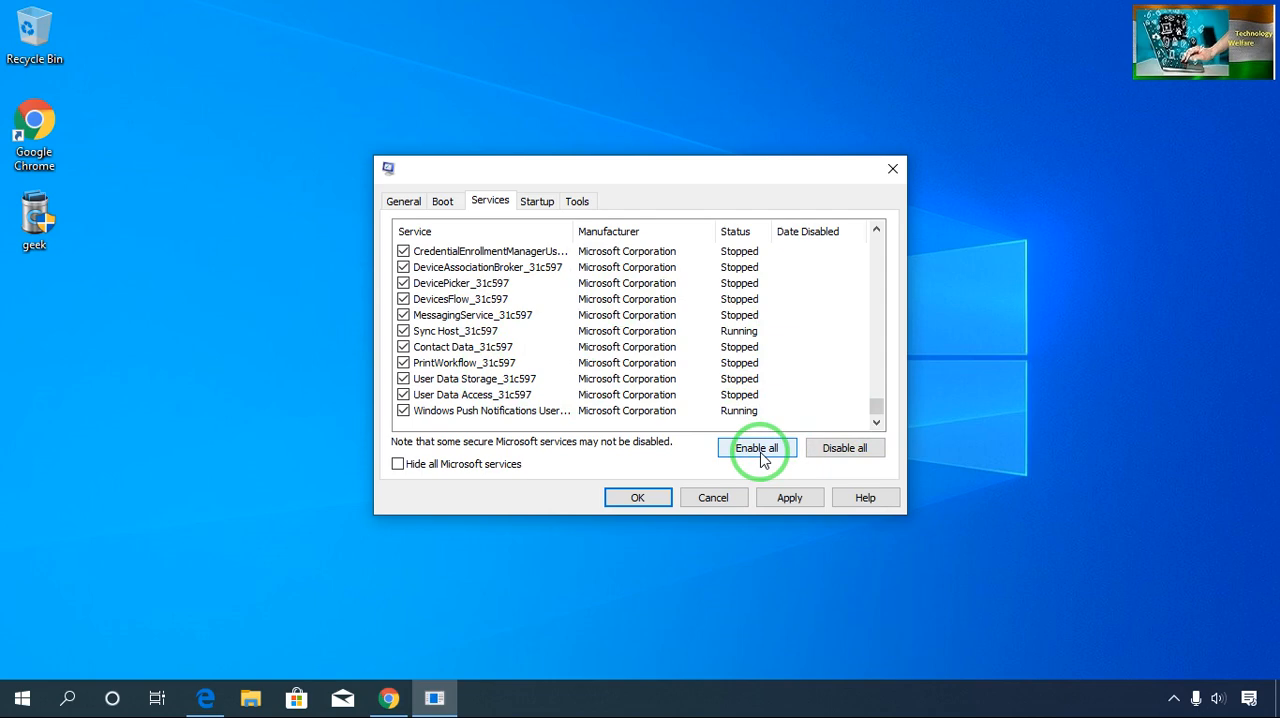
left_click(764, 455)
left_click(787, 504)
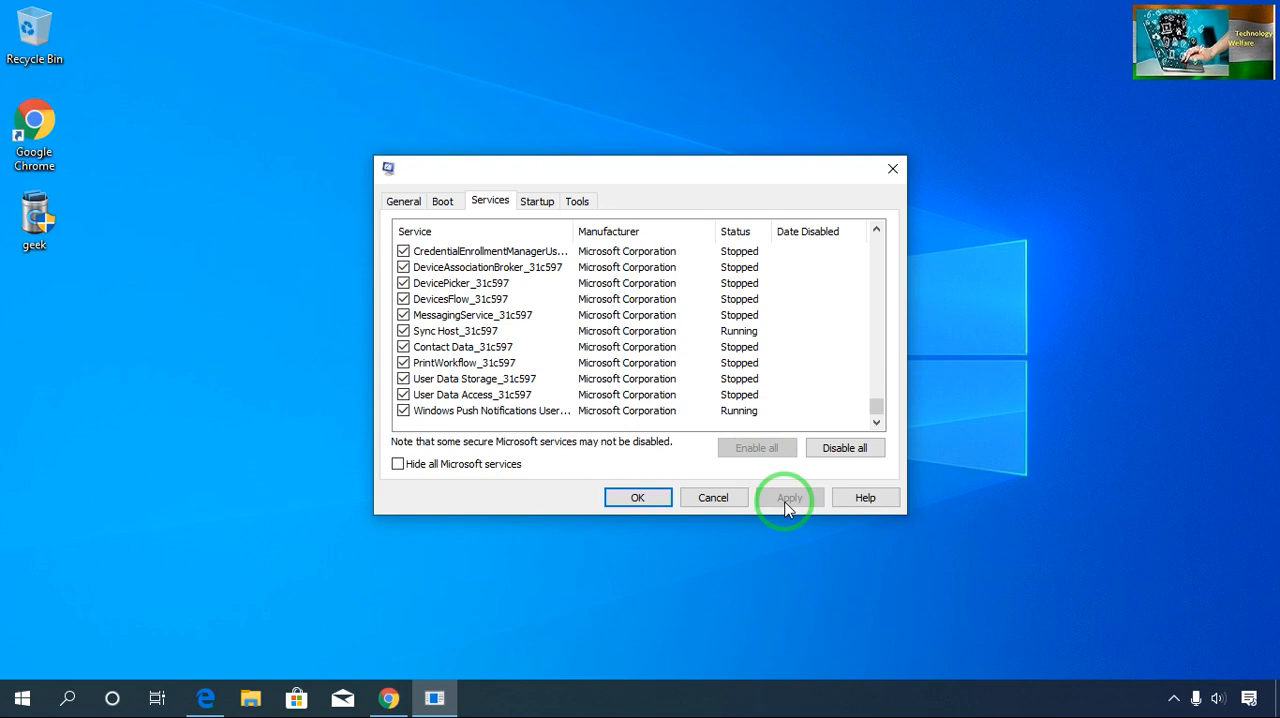
- Check the selection of services from the end of the list back to the first entries and accept the System Configuration settings
left_click(876, 231)
left_click_drag(877, 232, 877, 232)
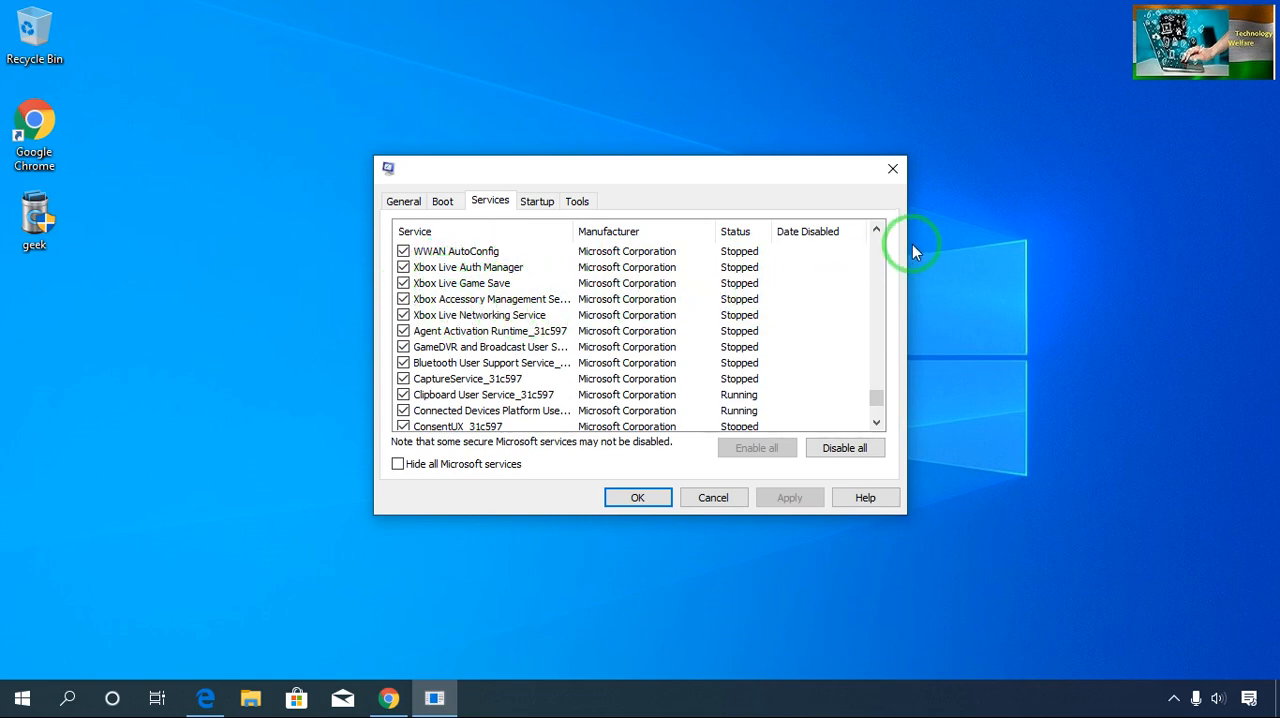
left_click(877, 242)
left_click_drag(877, 242, 877, 242)
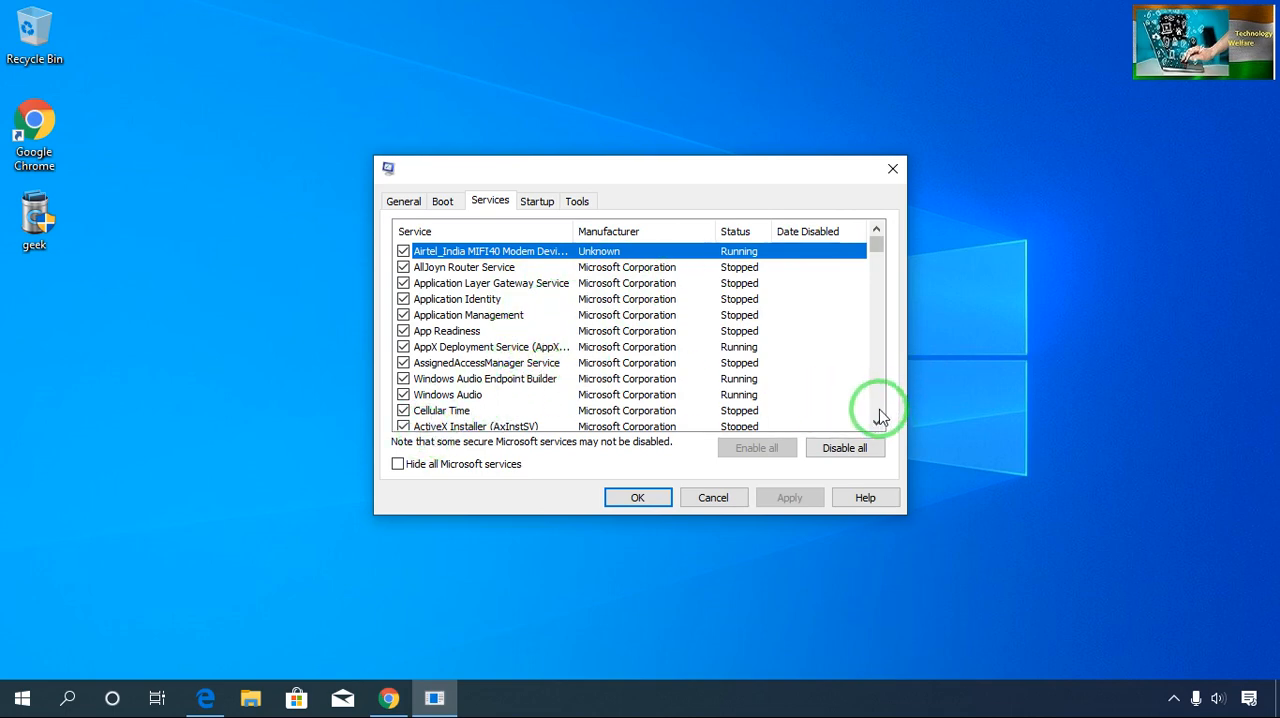
scroll(880, 410, "down", 20)
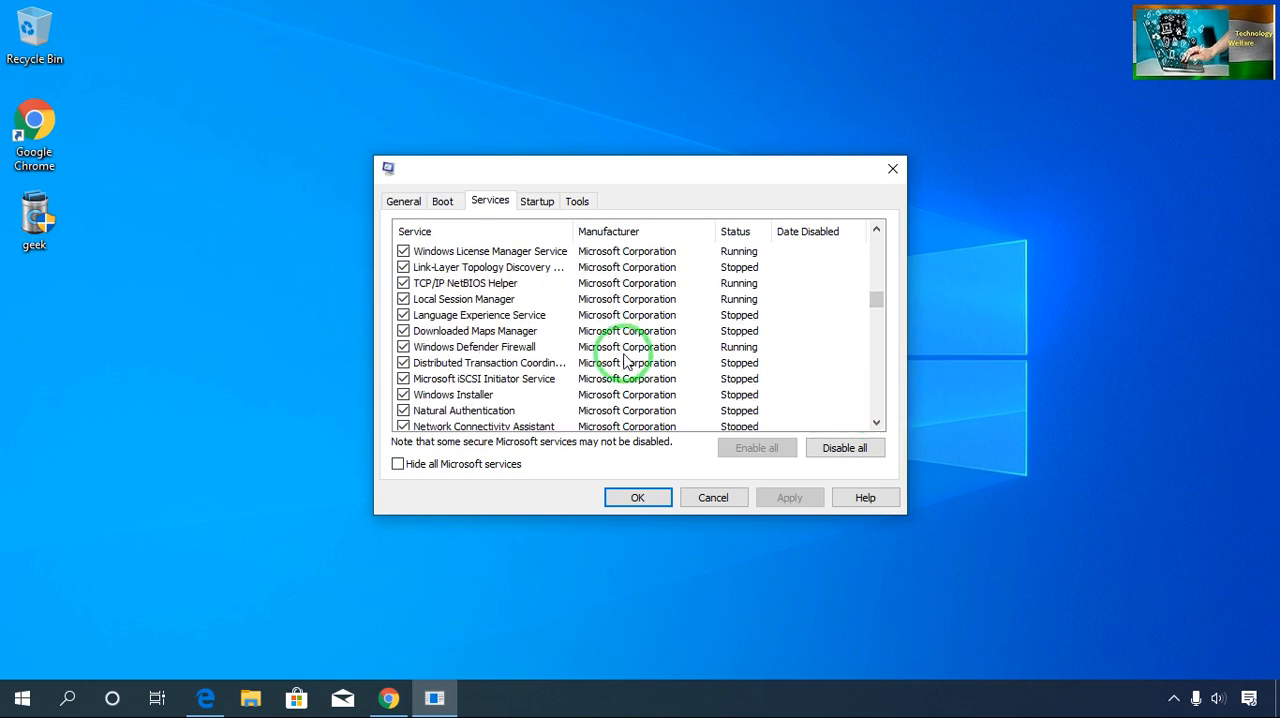
left_click(636, 496)
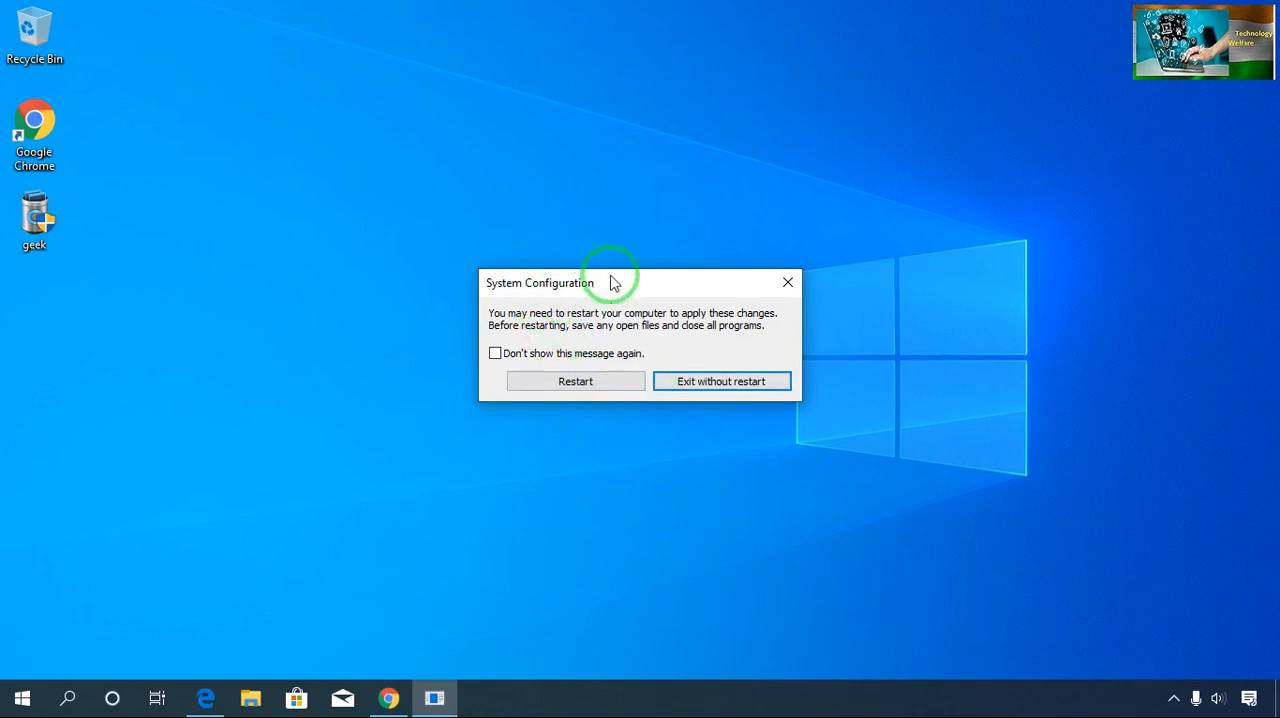